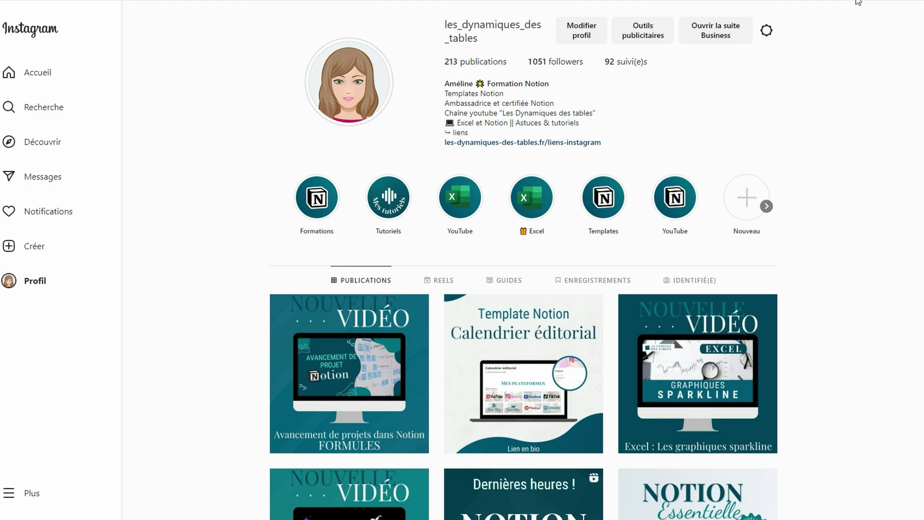
- Create a new Bardeen playbook starting with the "Scrape data on active tab" action
{"action": "left_click", "coordinate": [856, 1]}
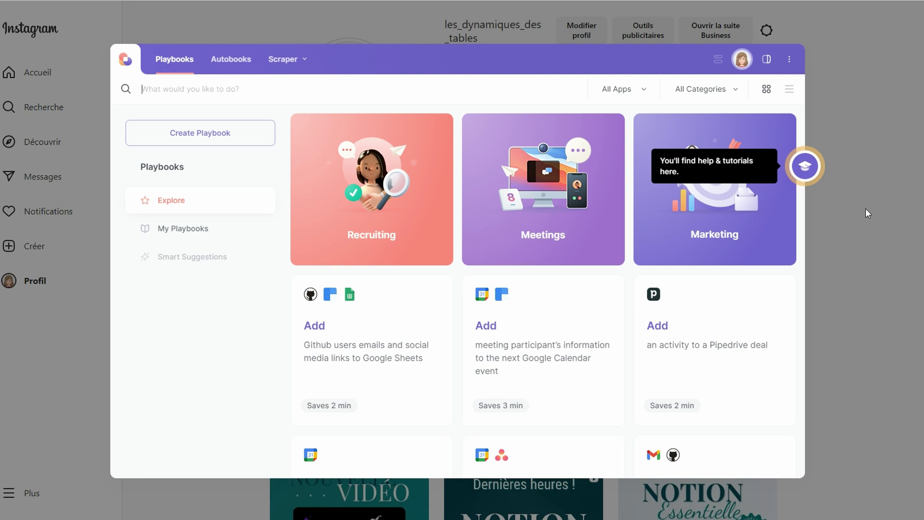
{"action": "left_click", "coordinate": [237, 132]}
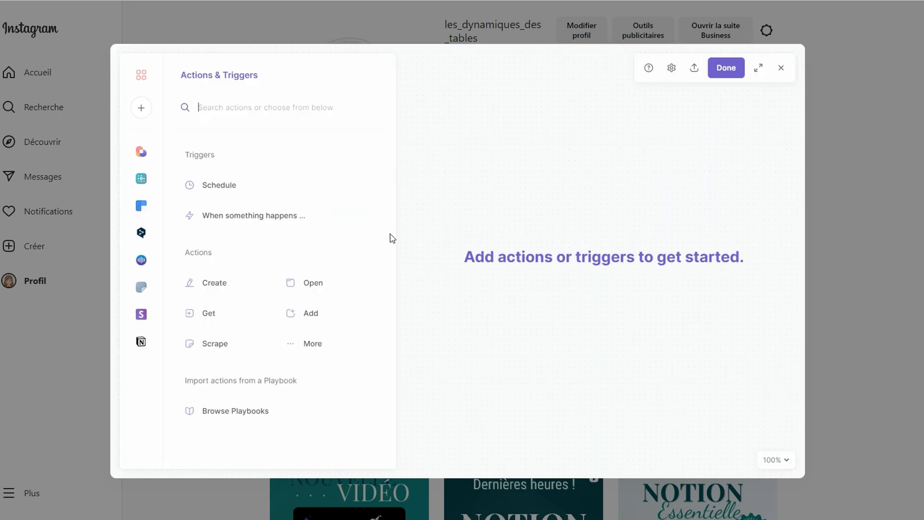
{"action": "left_click", "coordinate": [222, 344]}
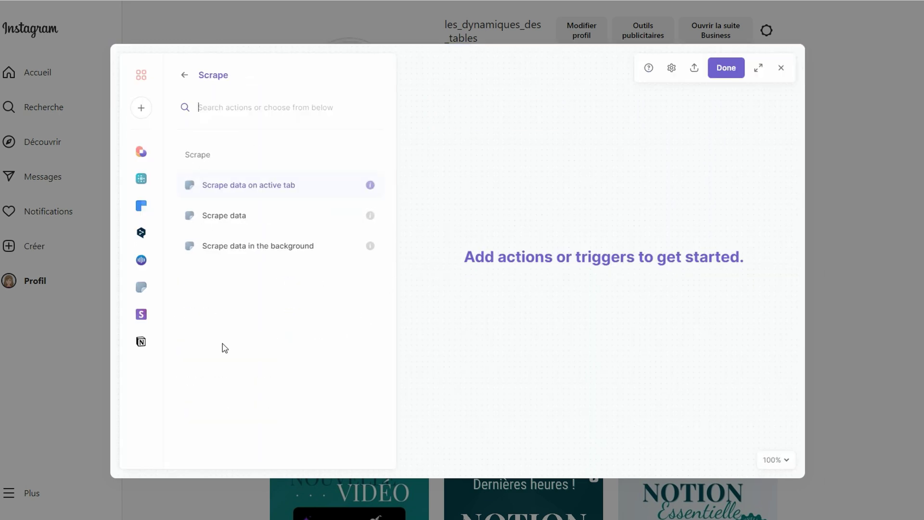
{"action": "left_click", "coordinate": [284, 188]}
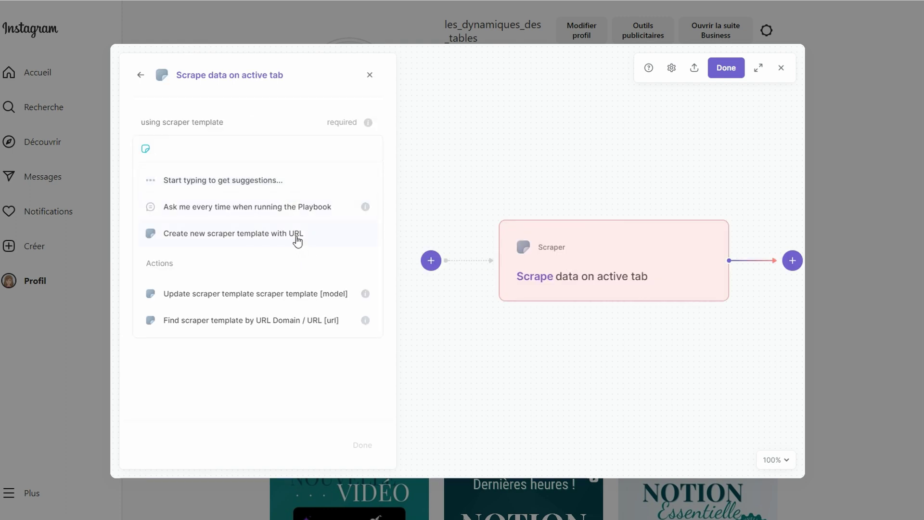
- Start a new single-page scraper template from the focused Instagram profile tab, named "Un compte Instagram"
{"action": "left_click", "coordinate": [297, 241]}
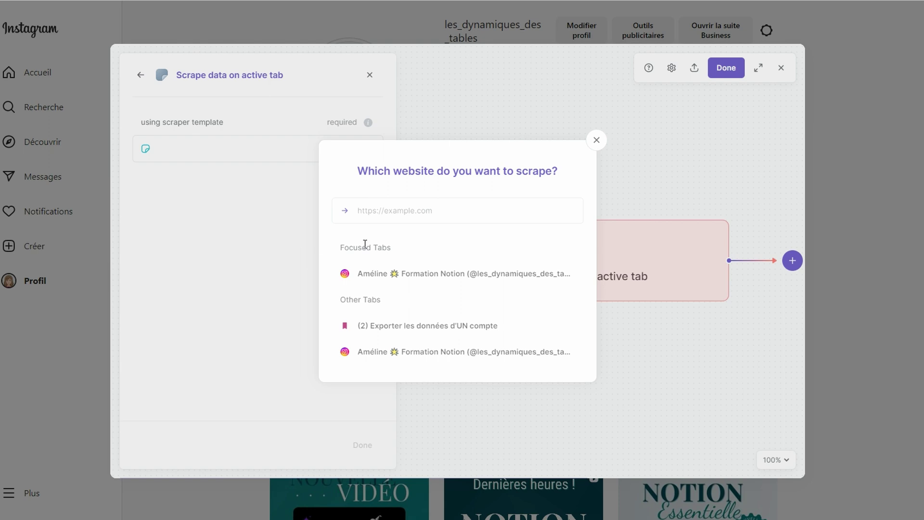
{"action": "left_click", "coordinate": [387, 274]}
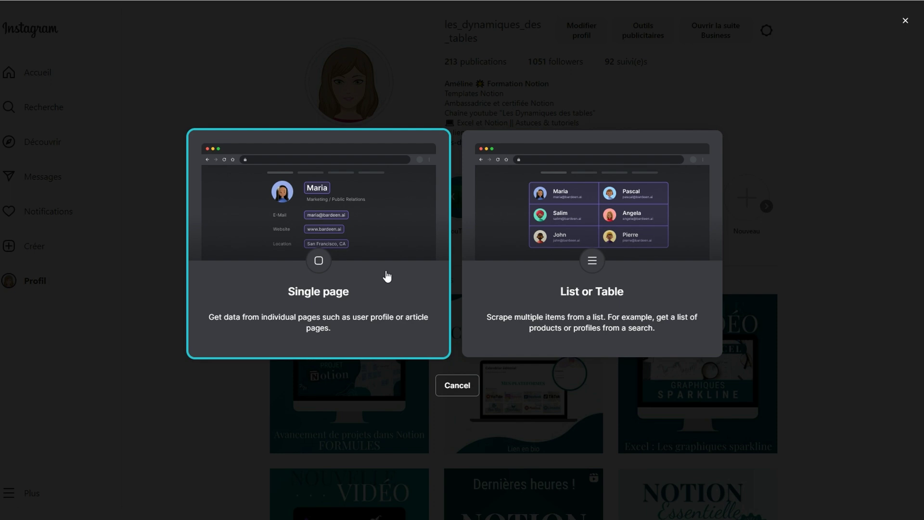
{"action": "left_click", "coordinate": [387, 287]}
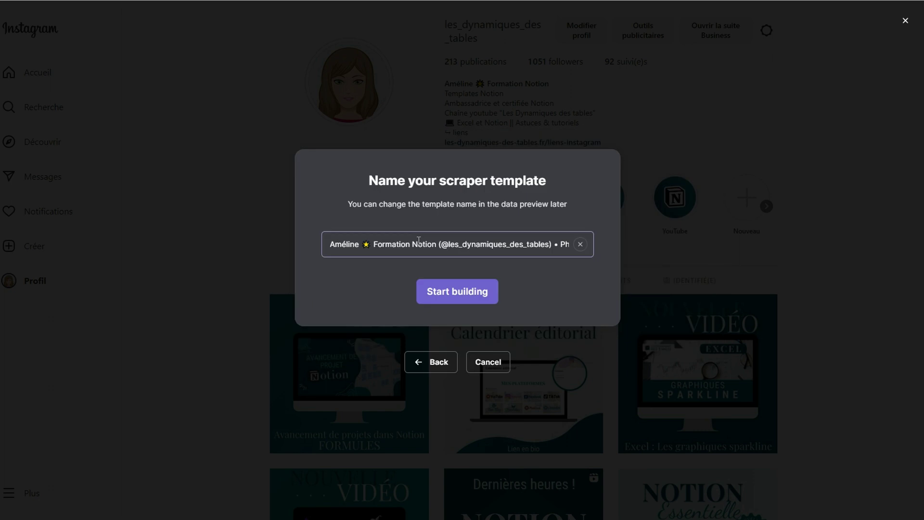
{"action": "triple_click", "coordinate": [418, 241]}
{"action": "type", "text": "Un compte Instagram"}
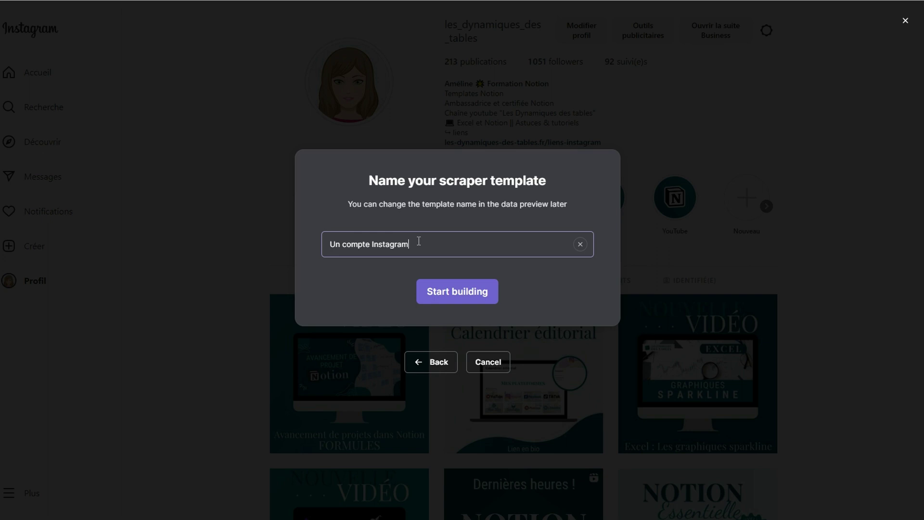
{"action": "left_click", "coordinate": [451, 301]}
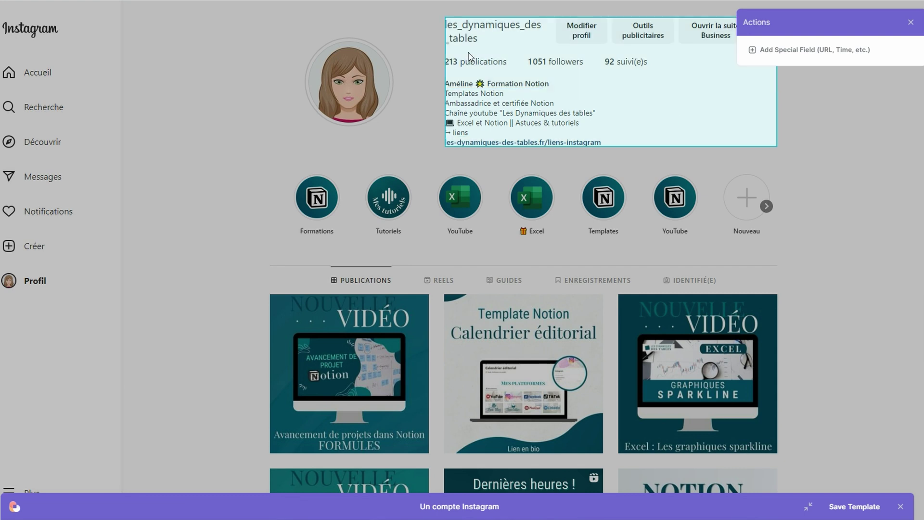
- Capture the account handle on the profile page as a text field named "Compte"
{"action": "left_click", "coordinate": [461, 37]}
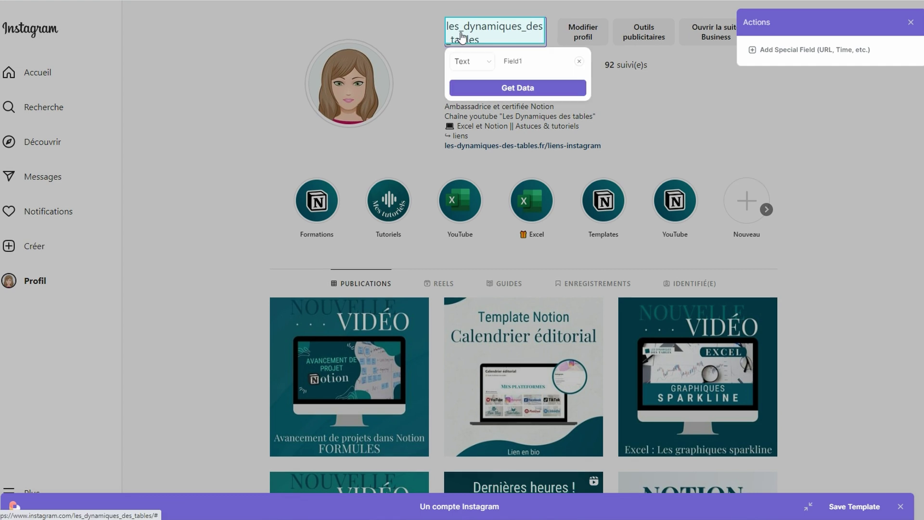
{"action": "double_click", "coordinate": [524, 63]}
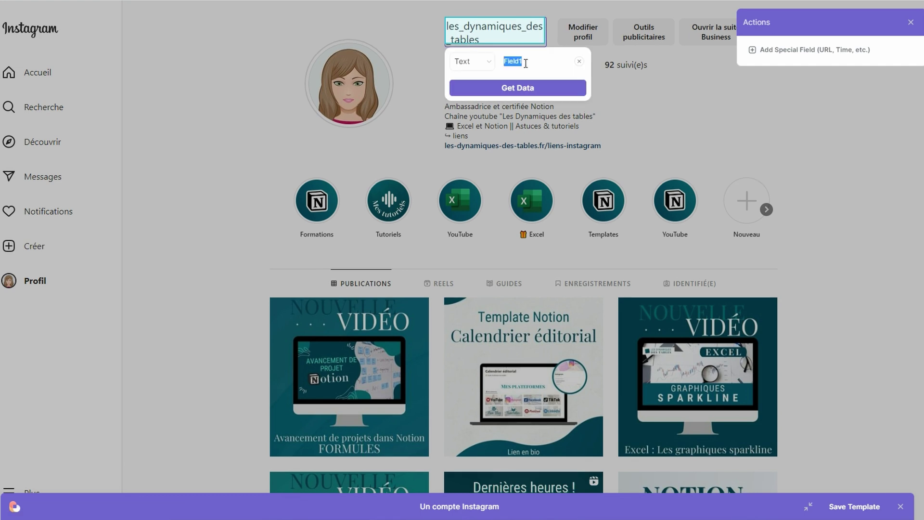
{"action": "type", "text": "Compte"}
{"action": "left_click", "coordinate": [529, 88]}
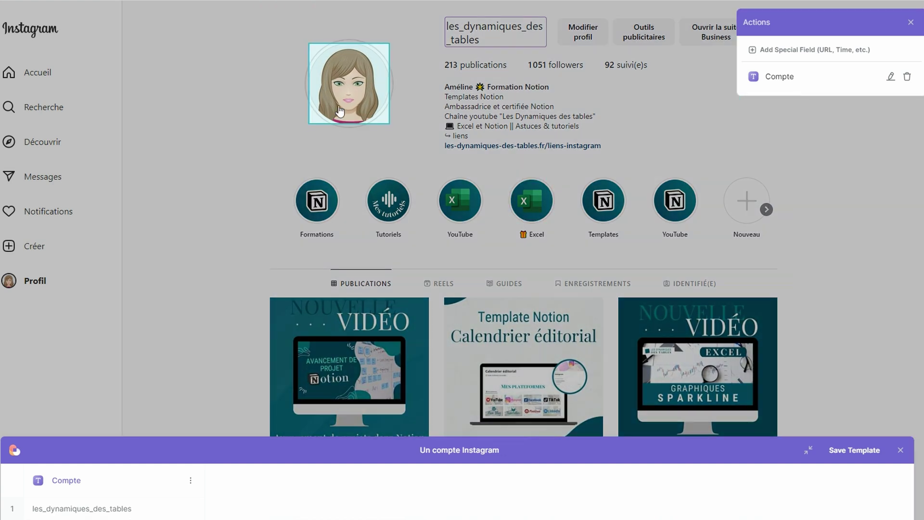
- Capture the profile picture as an image field
{"action": "left_click", "coordinate": [343, 101]}
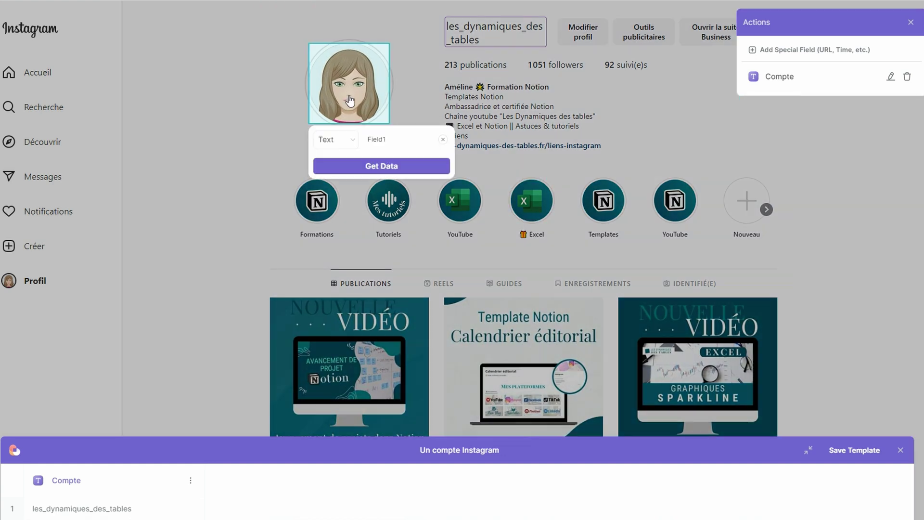
{"action": "left_click", "coordinate": [355, 143]}
{"action": "left_click", "coordinate": [350, 177]}
{"action": "left_click", "coordinate": [393, 167]}
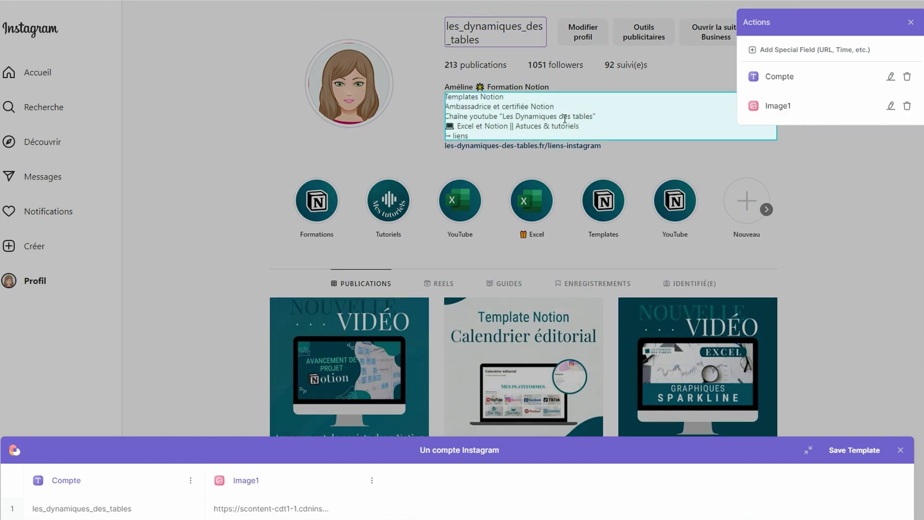
- Capture the profile's bold heading, bio and website link as text fields named "Titre", "Description" and "Lien"
{"action": "left_click", "coordinate": [539, 86]}
{"action": "type", "text": "Titre"}
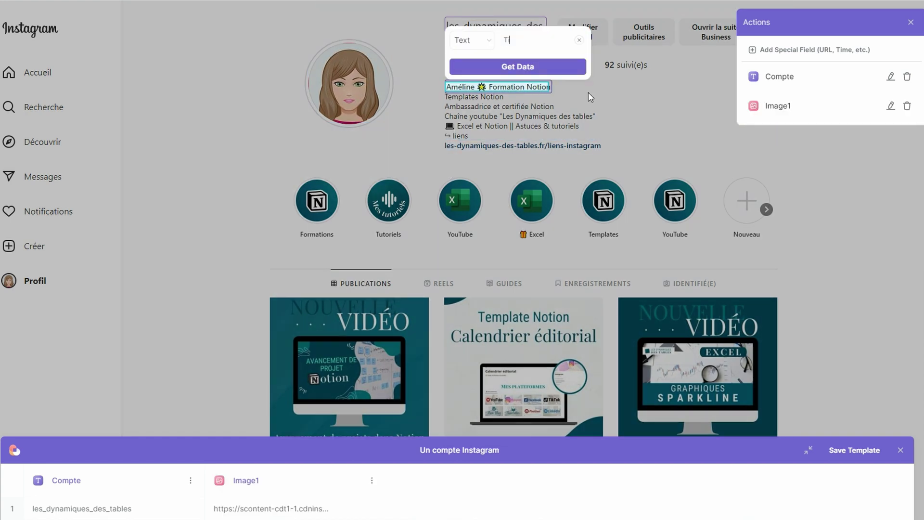
{"action": "left_click", "coordinate": [518, 67]}
{"action": "left_click", "coordinate": [504, 103]}
{"action": "type", "text": "Description"}
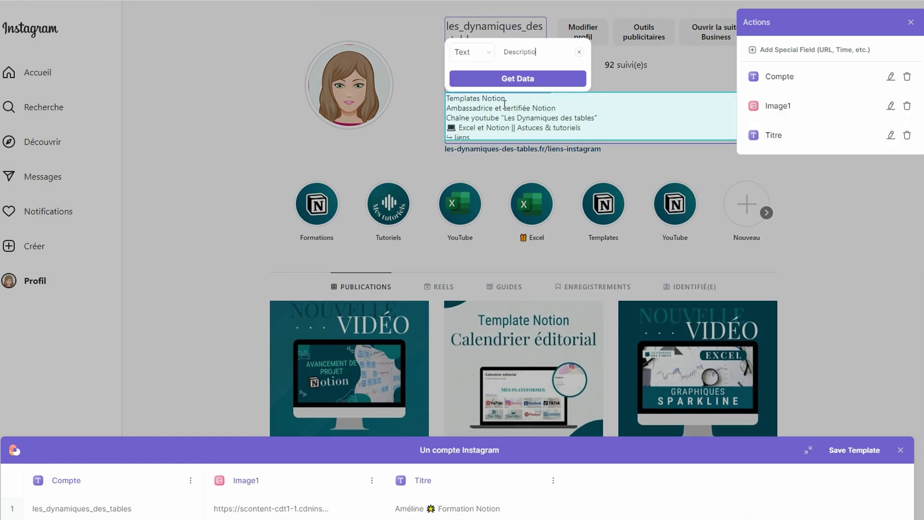
{"action": "left_click", "coordinate": [518, 78]}
{"action": "left_click", "coordinate": [480, 151]}
{"action": "type", "text": "Lien"}
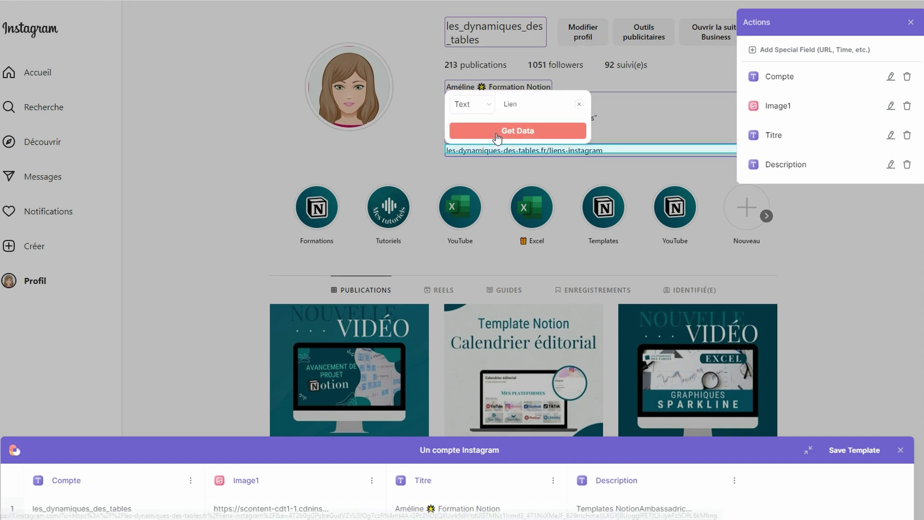
{"action": "left_click", "coordinate": [518, 130]}
- Capture the publication, follower and following counts as text fields named "Publications", "Abonnés" and "Abonnements"
{"action": "left_click", "coordinate": [453, 65]}
{"action": "type", "text": "Publications"}
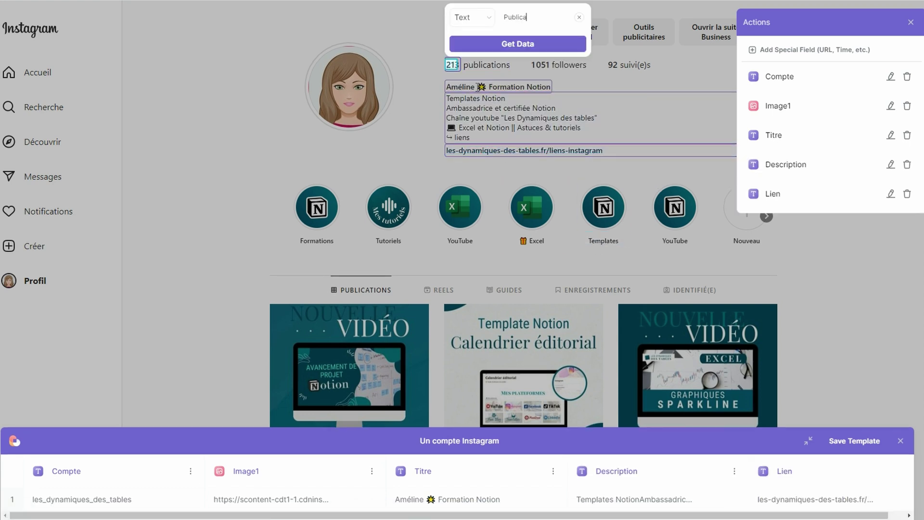
{"action": "left_click", "coordinate": [518, 44]}
{"action": "left_click", "coordinate": [541, 65]}
{"action": "type", "text": "Followers"}
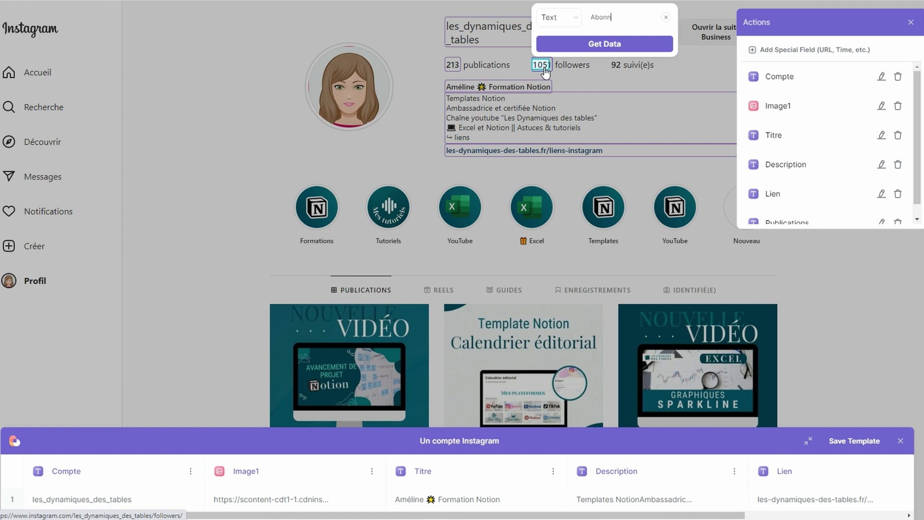
{"action": "left_click", "coordinate": [604, 43]}
{"action": "left_click", "coordinate": [617, 65]}
{"action": "type", "text": "Abonnements"}
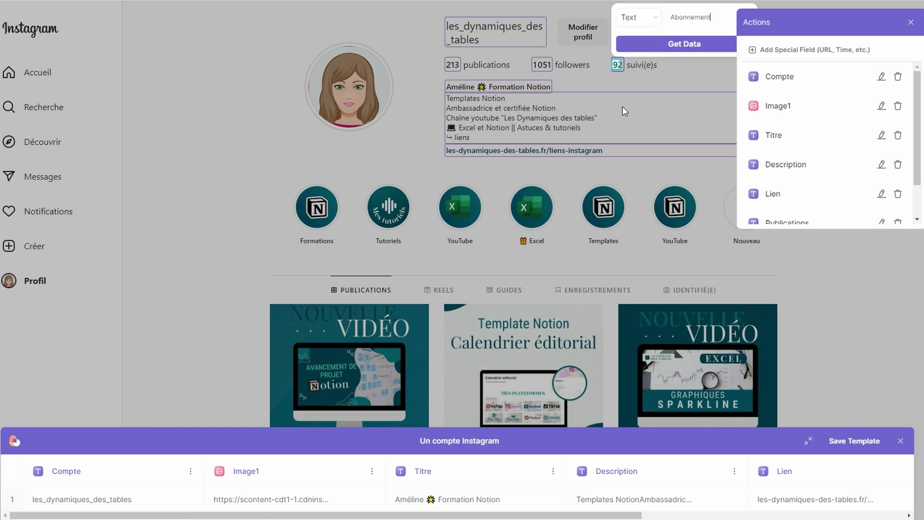
{"action": "left_click", "coordinate": [640, 43]}
- Review the captured fields, save the scraper template, and confirm the scrape action with its optional settings left empty
{"action": "scroll", "coordinate": [818, 195], "scroll_direction": "down", "scroll_amount": 2}
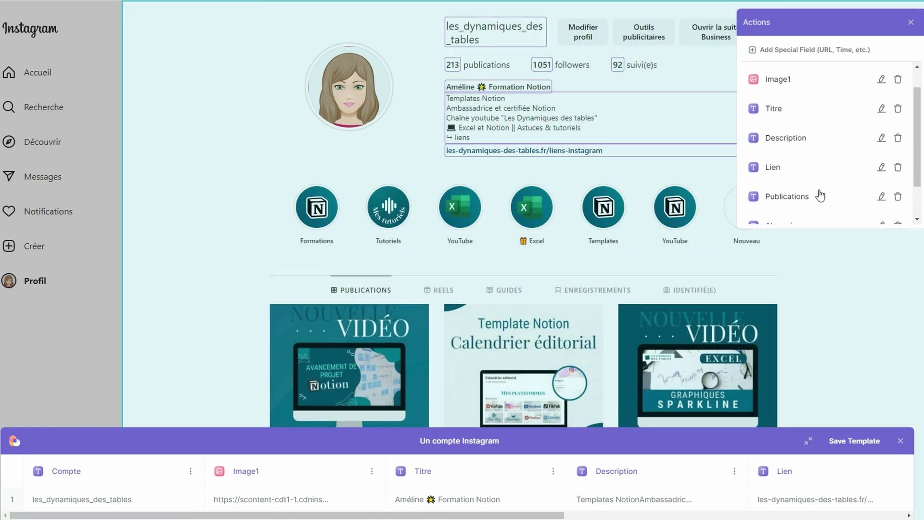
{"action": "scroll", "coordinate": [818, 195], "scroll_direction": "up", "scroll_amount": 2}
{"action": "scroll", "coordinate": [667, 517], "scroll_direction": "right", "scroll_amount": 3}
{"action": "scroll", "coordinate": [666, 518], "scroll_direction": "right", "scroll_amount": 5}
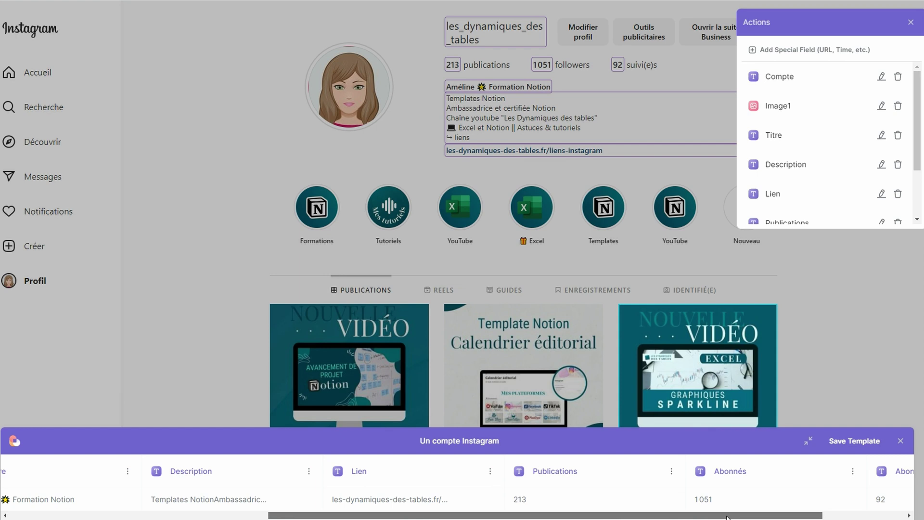
{"action": "left_click_drag", "start_coordinate": [727, 516], "coordinate": [661, 517]}
{"action": "left_click", "coordinate": [846, 442]}
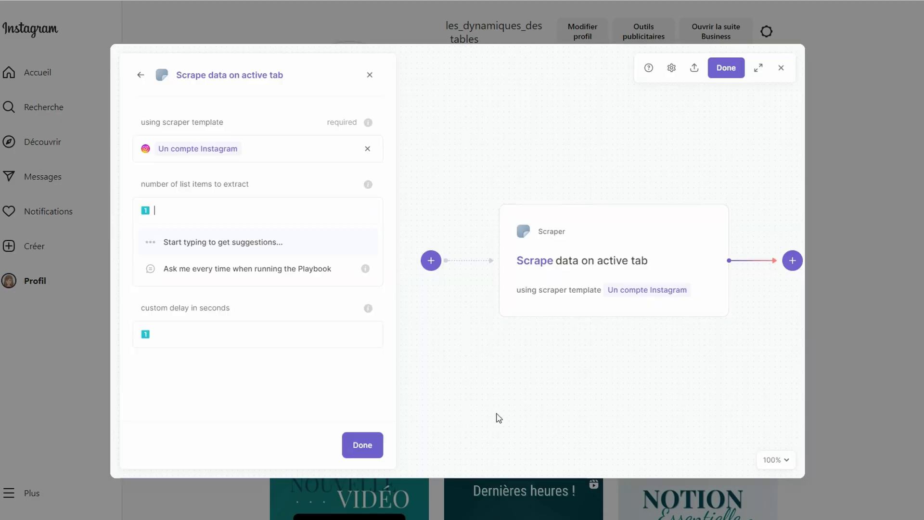
{"action": "left_click", "coordinate": [248, 417]}
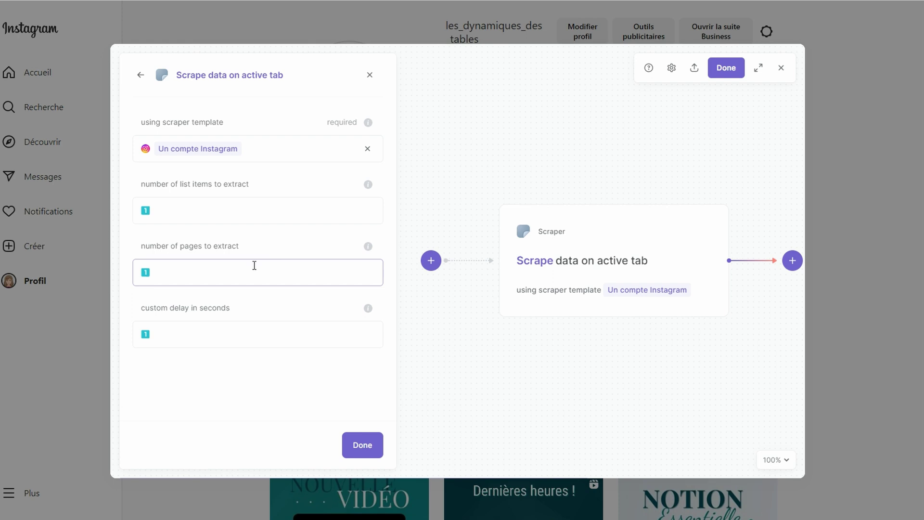
{"action": "left_click", "coordinate": [364, 445]}
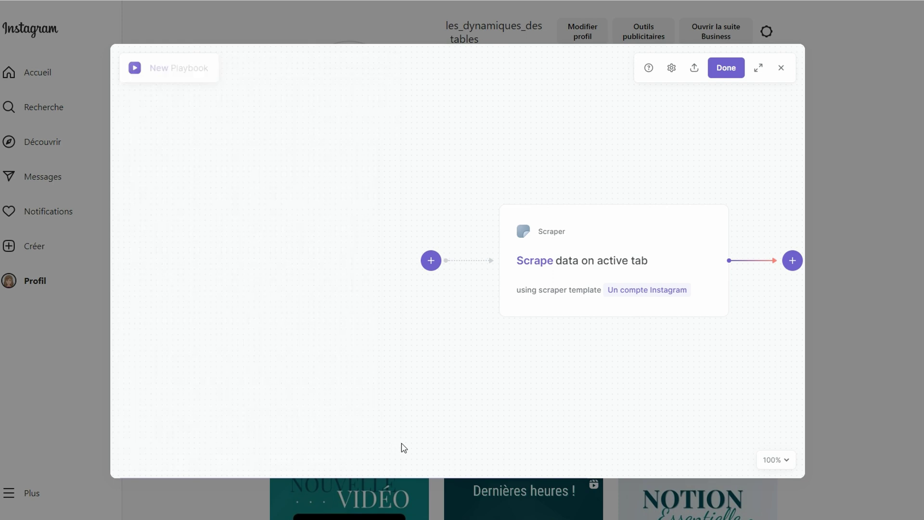
- Open the action choices for a new step following the scrape action
{"action": "left_click_drag", "start_coordinate": [747, 369], "coordinate": [470, 378]}
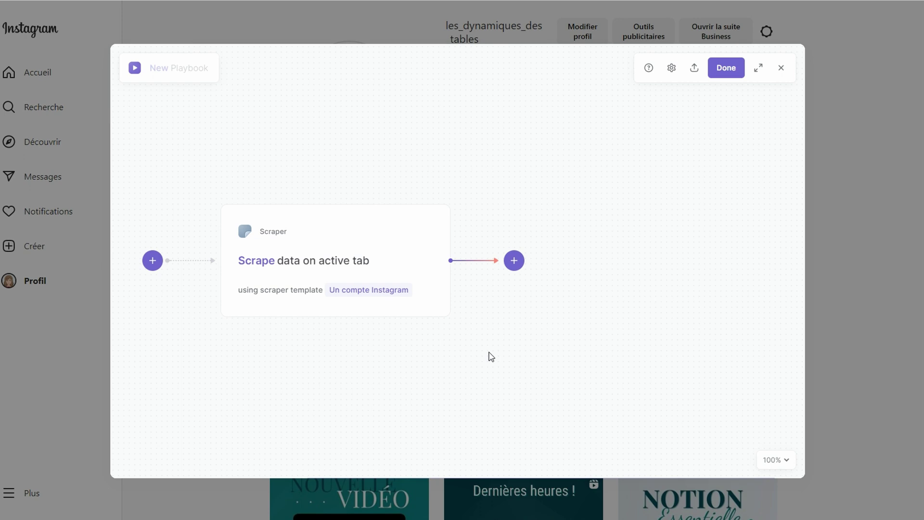
{"action": "left_click", "coordinate": [514, 261]}
{"action": "left_click", "coordinate": [512, 294]}
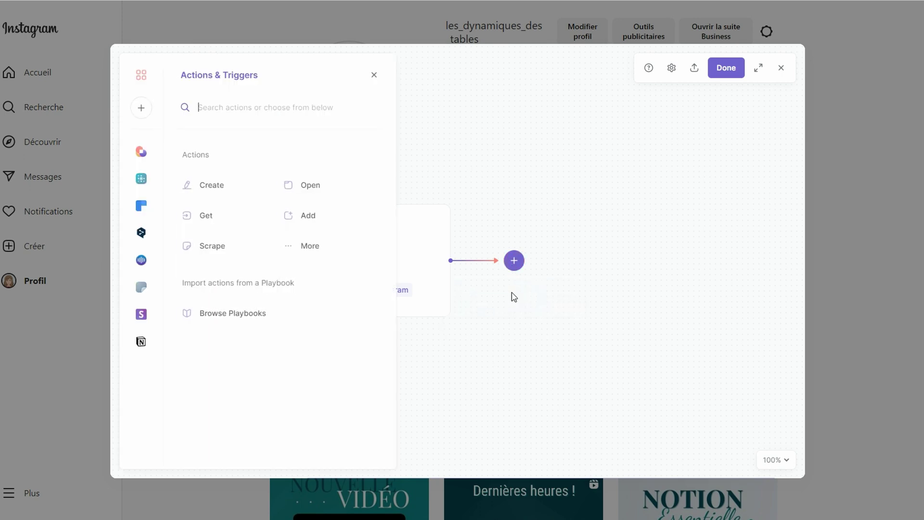
{"action": "left_click", "coordinate": [214, 186]}
{"action": "left_click", "coordinate": [183, 75]}
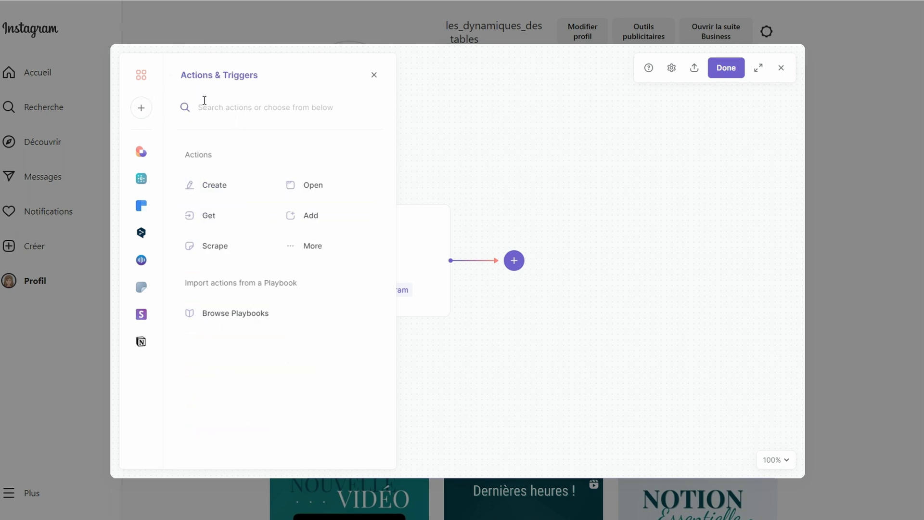
{"action": "left_click", "coordinate": [217, 187]}
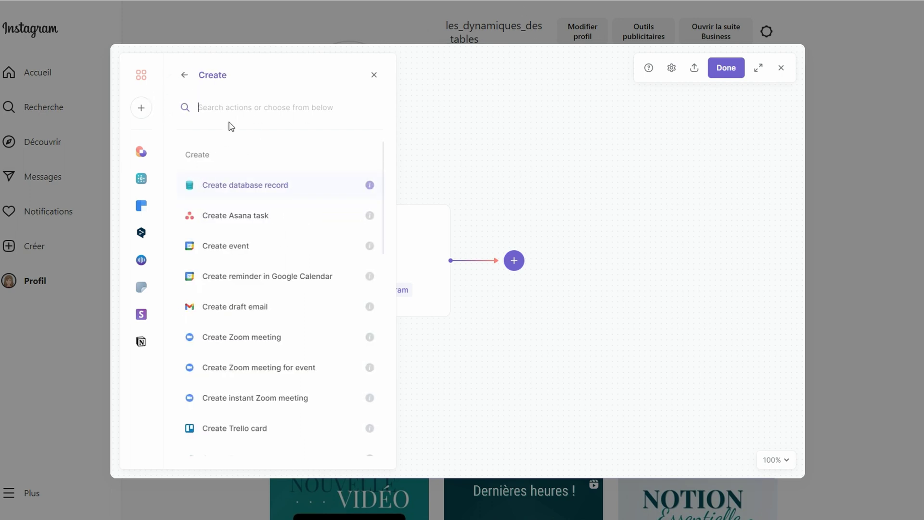
{"action": "type", "text": "notion"}
{"action": "key", "text": "BackSpace"}
{"action": "key", "text": "BackSpace"}
{"action": "key", "text": "BackSpace"}
{"action": "key", "text": "BackSpace"}
{"action": "key", "text": "BackSpace"}
{"action": "key", "text": "BackSpace"}
{"action": "key", "text": "BackSpace"}
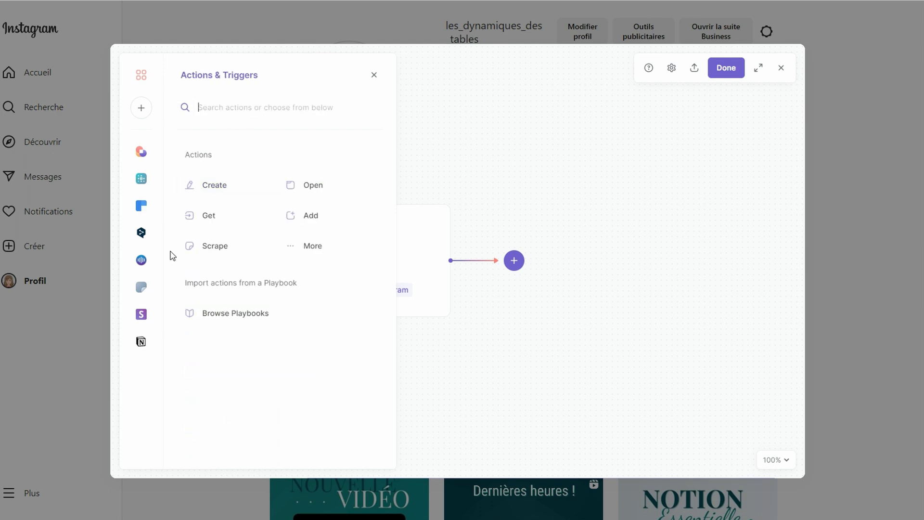
- Add a "Create Notion page" action that targets the database "Exporter les données d'UN compte"
{"action": "left_click", "coordinate": [144, 346]}
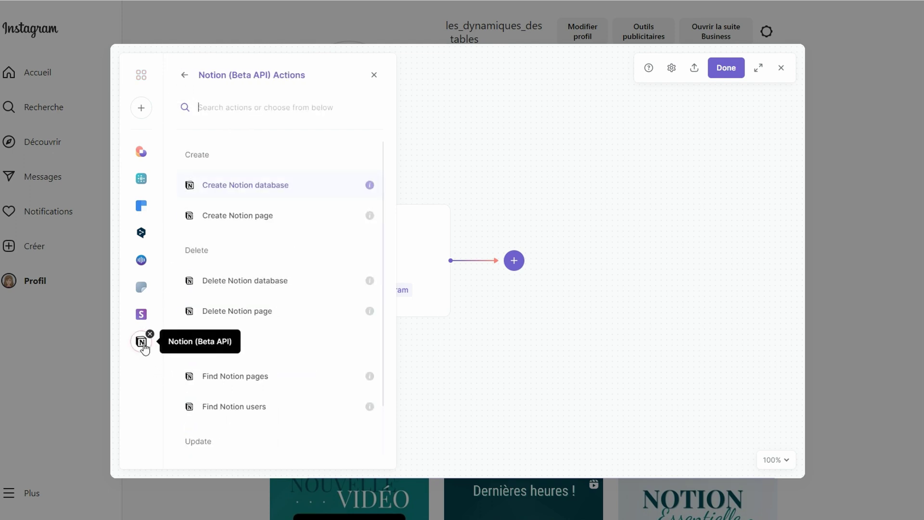
{"action": "left_click", "coordinate": [278, 221]}
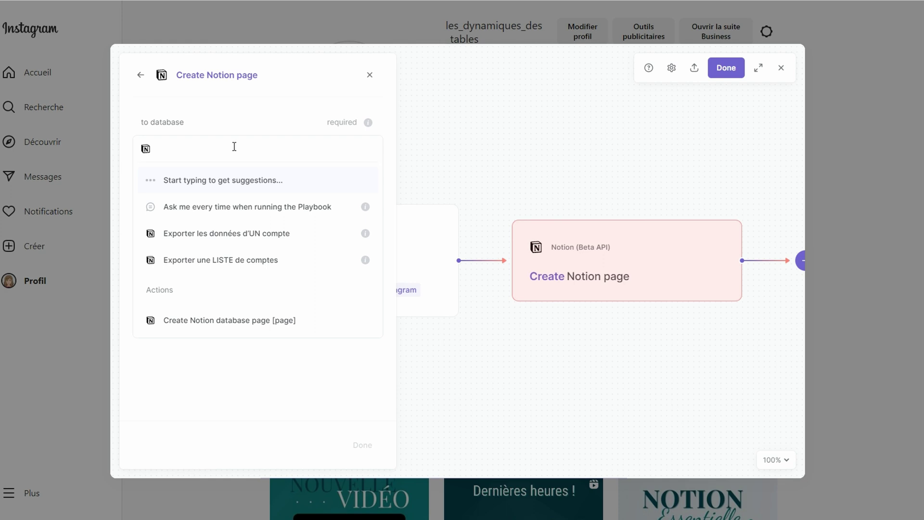
{"action": "left_click", "coordinate": [236, 234]}
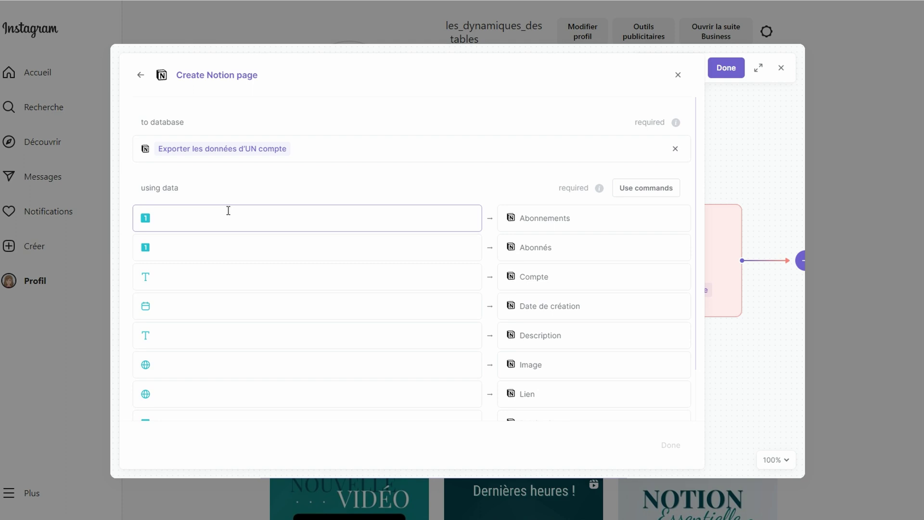
- Map the scraped "Abonnements" and "Abonnés" fields to the Notion properties of the same names
{"action": "left_click", "coordinate": [228, 210]}
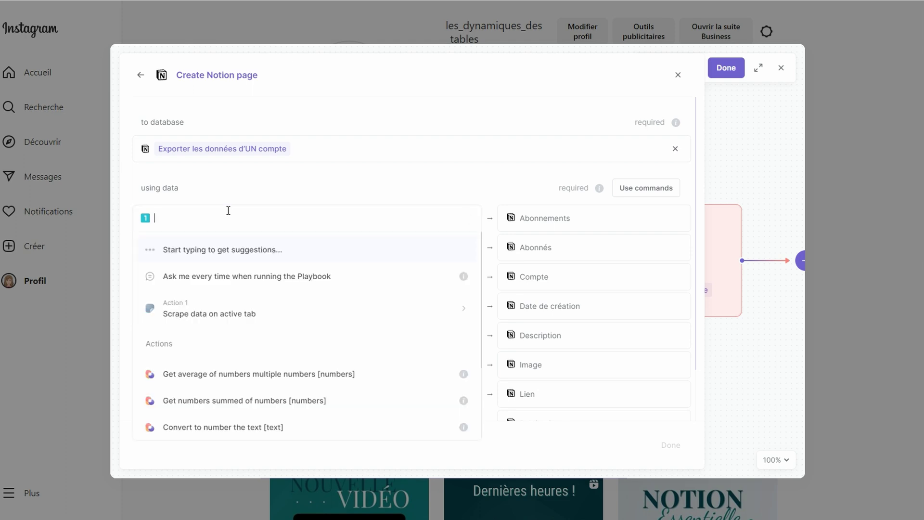
{"action": "left_click", "coordinate": [259, 315]}
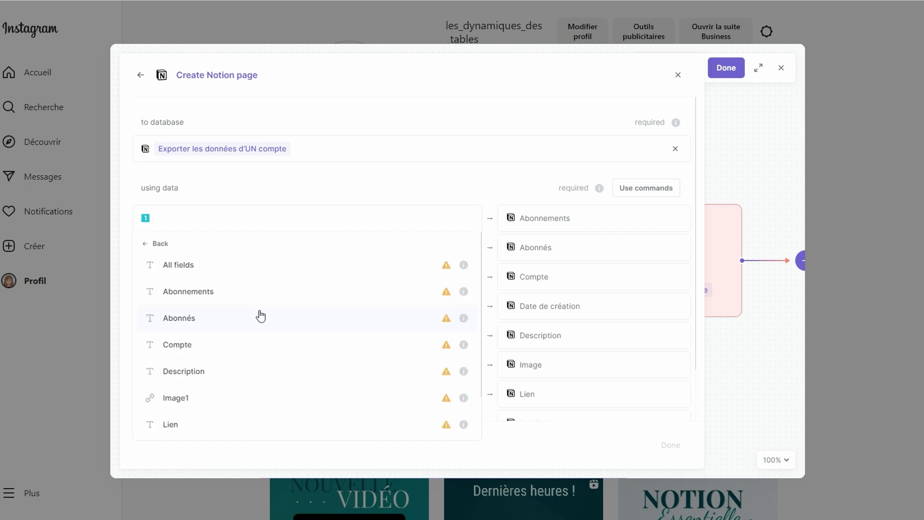
{"action": "left_click", "coordinate": [255, 297]}
{"action": "left_click", "coordinate": [423, 301]}
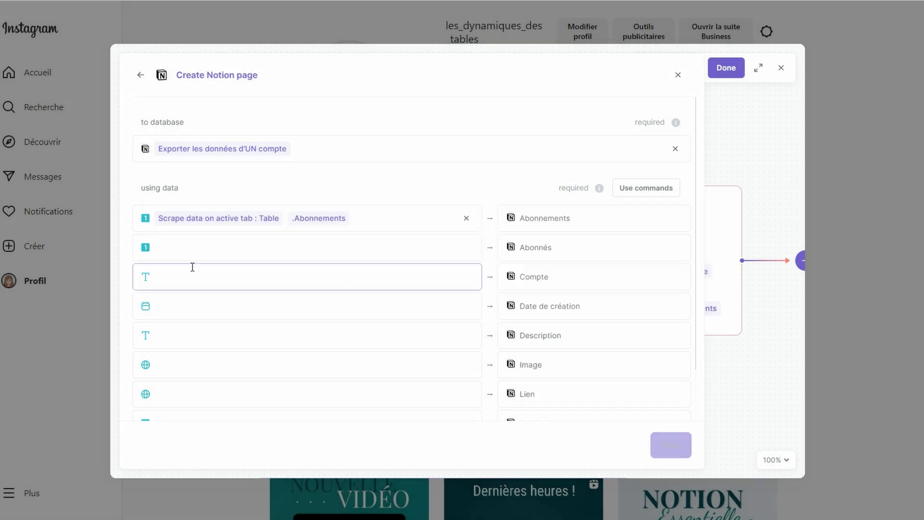
{"action": "left_click", "coordinate": [185, 250]}
{"action": "left_click", "coordinate": [206, 344]}
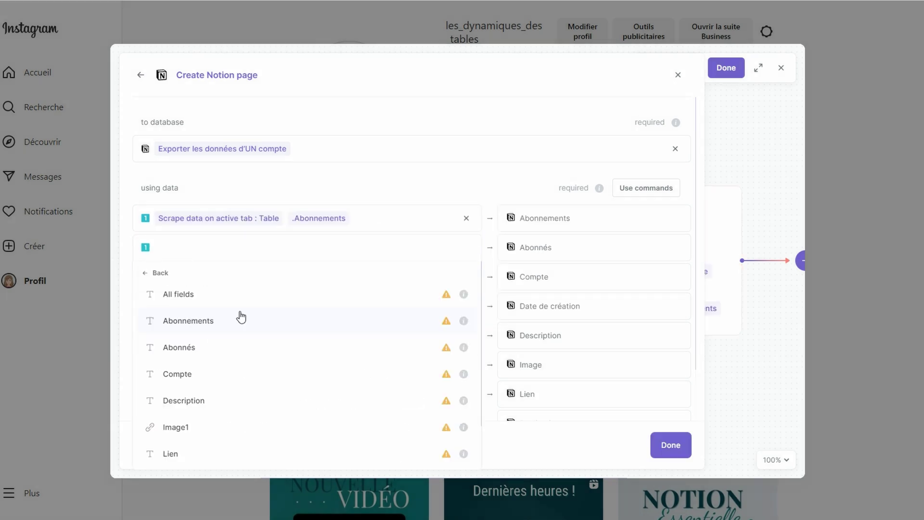
{"action": "left_click", "coordinate": [229, 348]}
{"action": "left_click", "coordinate": [436, 297]}
- Map the scraped "Compte" field to the Compte property and "Get current time" to Date de création
{"action": "left_click", "coordinate": [184, 278]}
{"action": "left_click", "coordinate": [211, 366]}
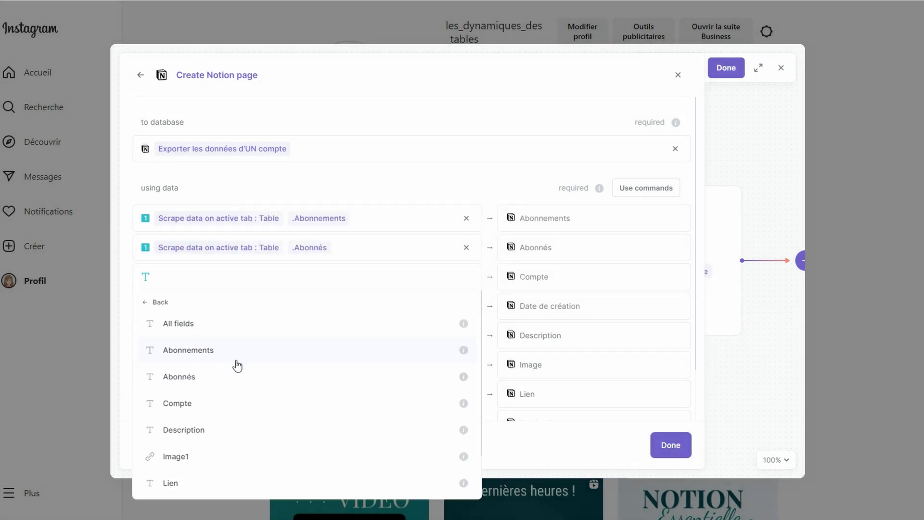
{"action": "scroll", "coordinate": [210, 437], "scroll_direction": "down", "scroll_amount": 1}
{"action": "left_click", "coordinate": [206, 347]}
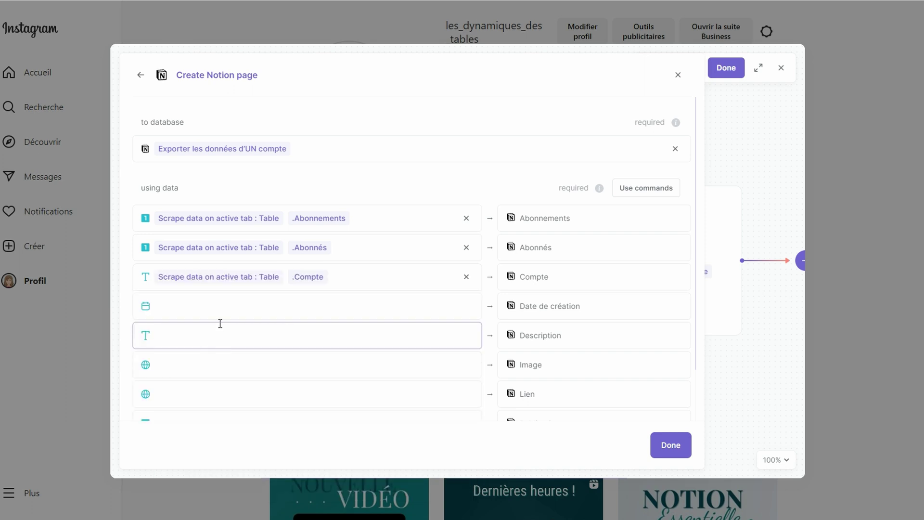
{"action": "left_click", "coordinate": [220, 312]}
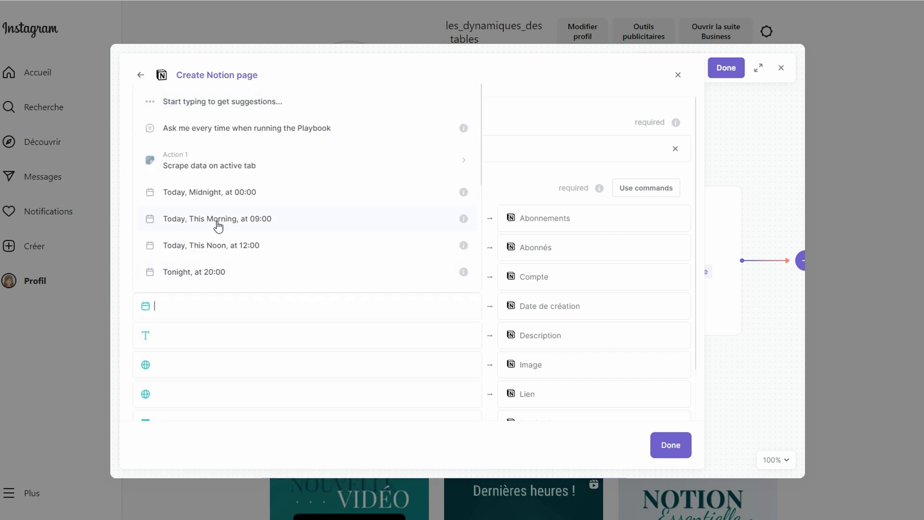
{"action": "scroll", "coordinate": [218, 221], "scroll_direction": "down", "scroll_amount": 2}
{"action": "scroll", "coordinate": [219, 224], "scroll_direction": "down", "scroll_amount": 4}
{"action": "left_click", "coordinate": [200, 283]}
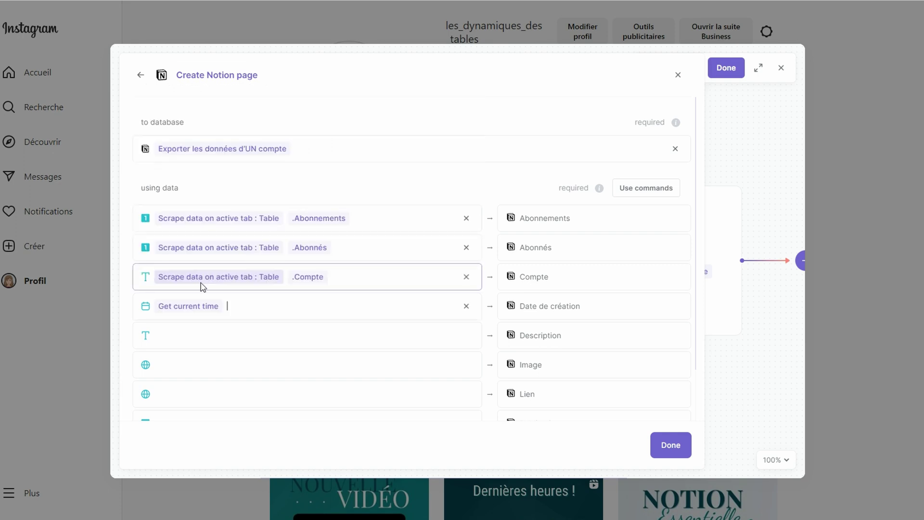
- Map the scraped "Description", "Image1" and "Lien" fields to the Description, Image and Lien properties
{"action": "left_click", "coordinate": [204, 332]}
{"action": "left_click", "coordinate": [212, 195]}
{"action": "left_click", "coordinate": [243, 198]}
{"action": "left_click", "coordinate": [190, 371]}
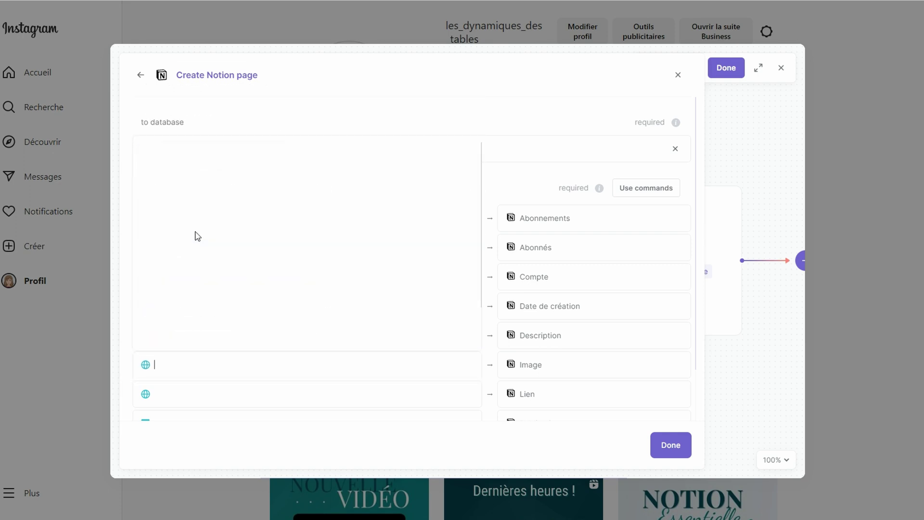
{"action": "left_click", "coordinate": [190, 395]}
{"action": "left_click", "coordinate": [209, 253]}
{"action": "left_click", "coordinate": [192, 308]}
{"action": "key", "text": "Return"}
- Map the scraped "Publications" and "Titre" fields to their matching properties and confirm the Create Notion page action
{"action": "left_click", "coordinate": [226, 361]}
{"action": "left_click", "coordinate": [209, 221]}
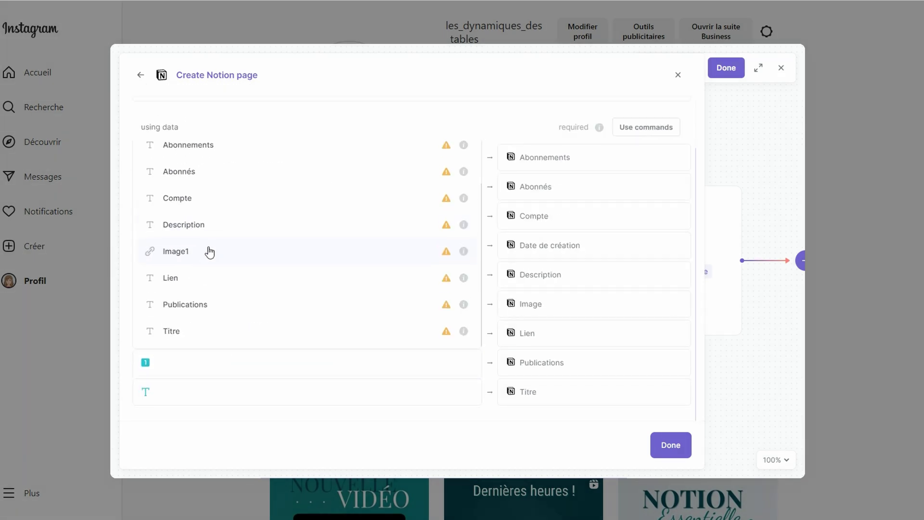
{"action": "left_click", "coordinate": [212, 303]}
{"action": "key", "text": "Return"}
{"action": "left_click", "coordinate": [241, 382]}
{"action": "left_click", "coordinate": [269, 356]}
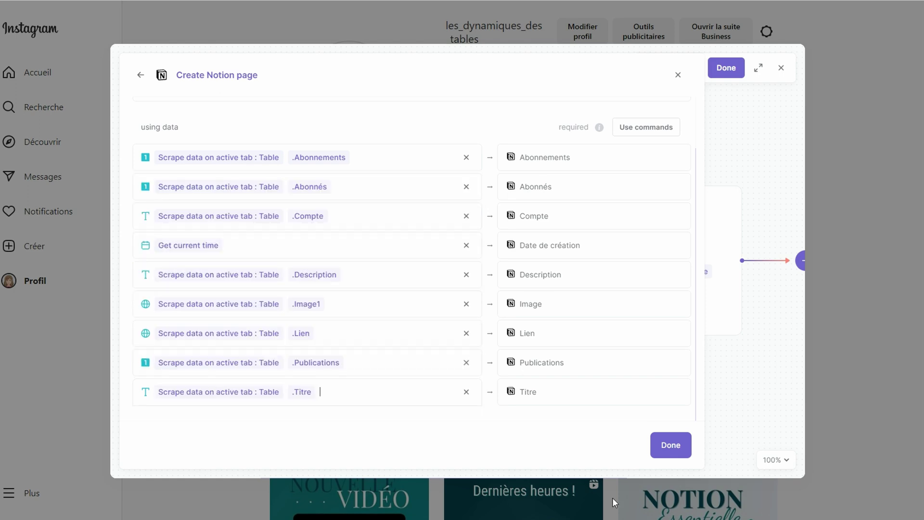
{"action": "left_click", "coordinate": [669, 454]}
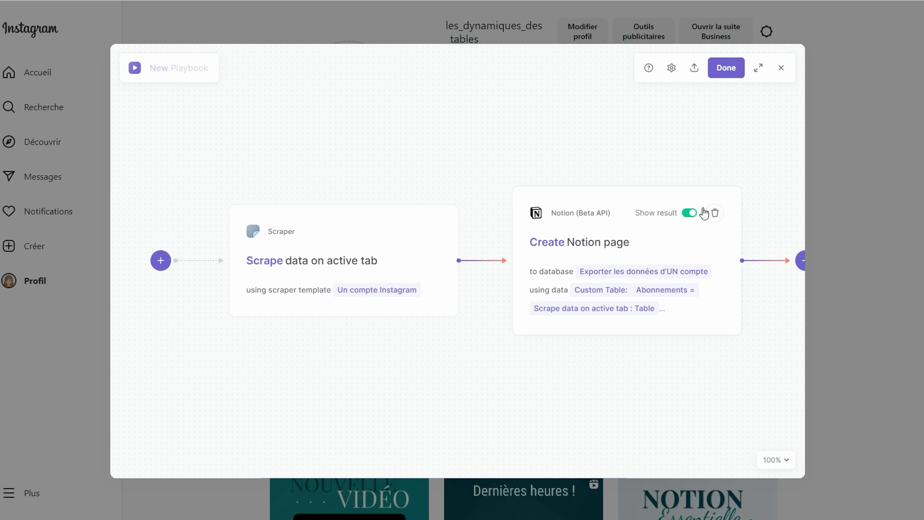
- Finish the playbook and save it under the name "UN compte Instagram"
{"action": "left_click", "coordinate": [730, 75]}
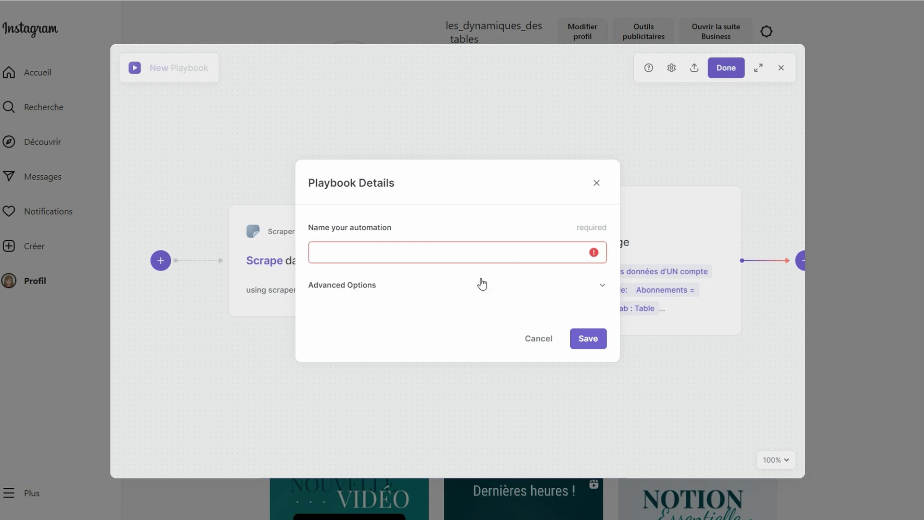
{"action": "left_click", "coordinate": [450, 258]}
{"action": "type", "text": "UN compte Instagram"}
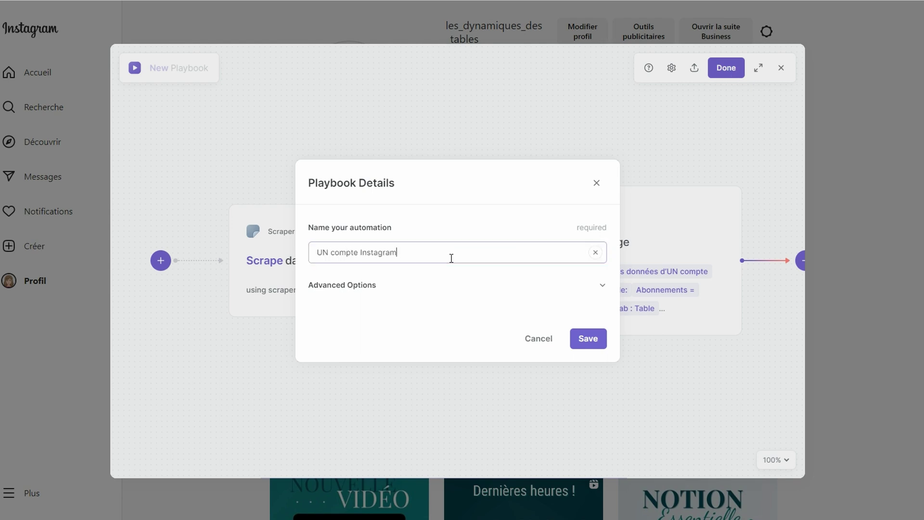
{"action": "left_click", "coordinate": [593, 342]}
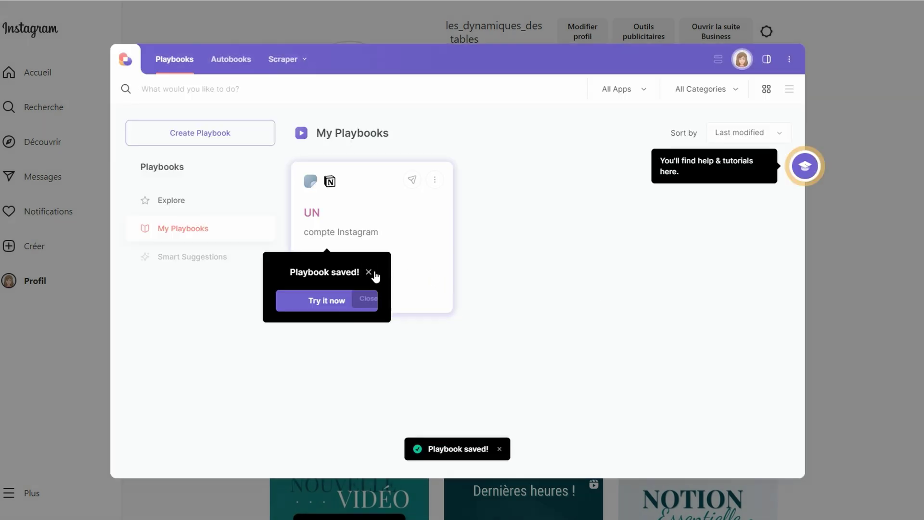
- Run the "UN compte Instagram" playbook and open the "Exporter les données d'UN compte" database in Notion
{"action": "left_click", "coordinate": [370, 273]}
{"action": "left_click", "coordinate": [408, 228]}
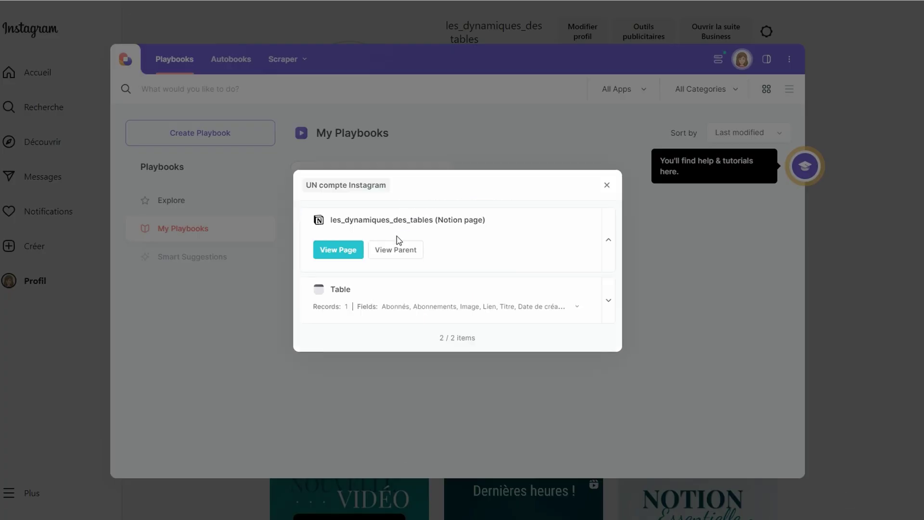
{"action": "left_click", "coordinate": [338, 249]}
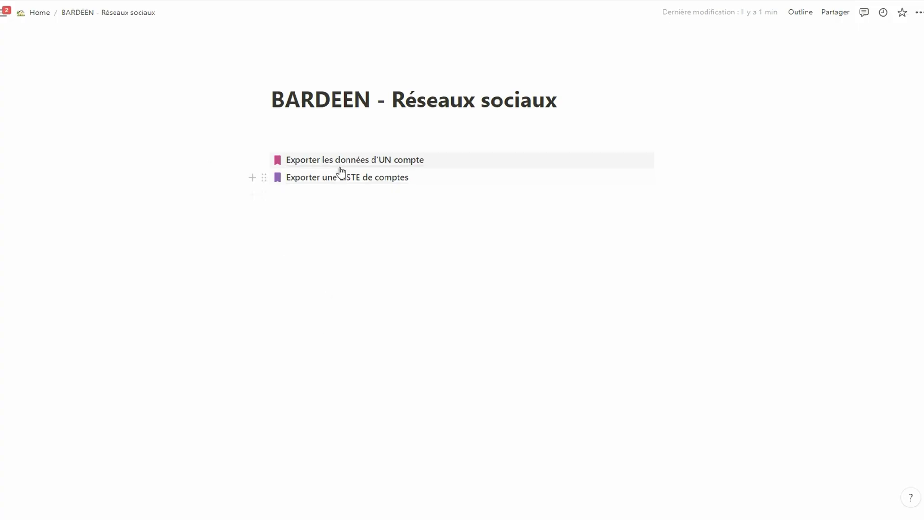
{"action": "left_click", "coordinate": [339, 163]}
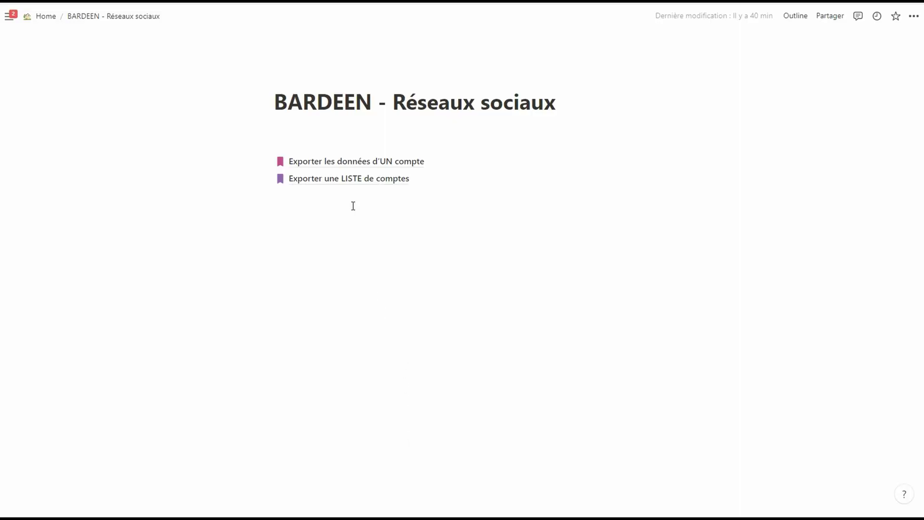
- Open the "Exporter une LISTE de comptes" database in Notion, and display the profile's followers list on Instagram
{"action": "left_click", "coordinate": [352, 182]}
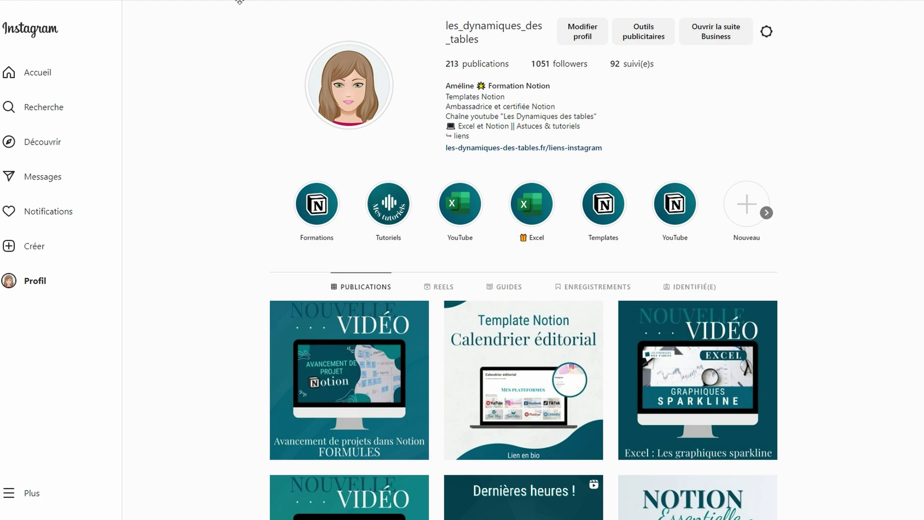
{"action": "left_click", "coordinate": [544, 68]}
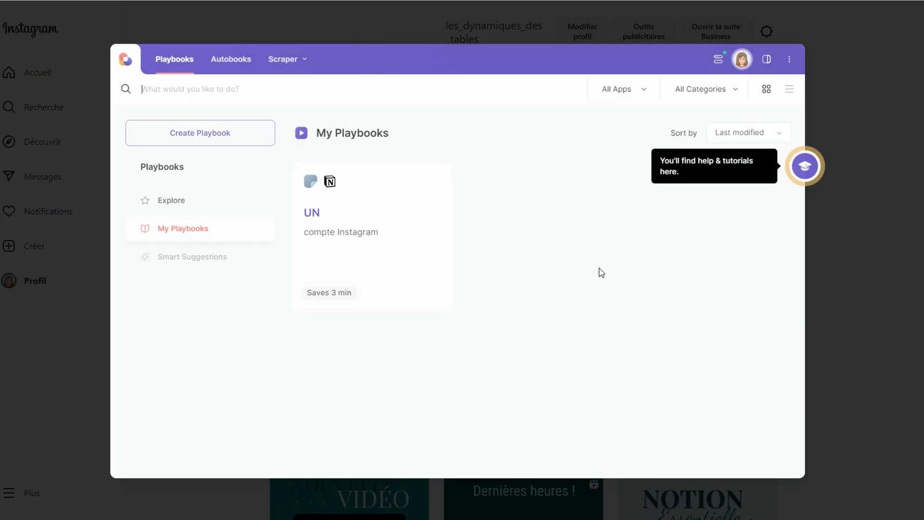
- Create a playbook with a "Scrape data on active tab" action and a new scraper template based on the focused Instagram profile tab
{"action": "left_click", "coordinate": [222, 140]}
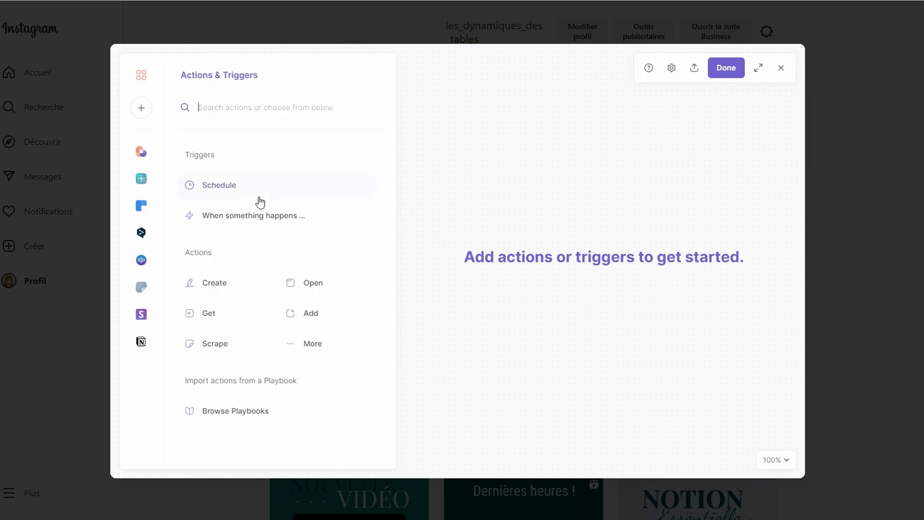
{"action": "left_click", "coordinate": [224, 345]}
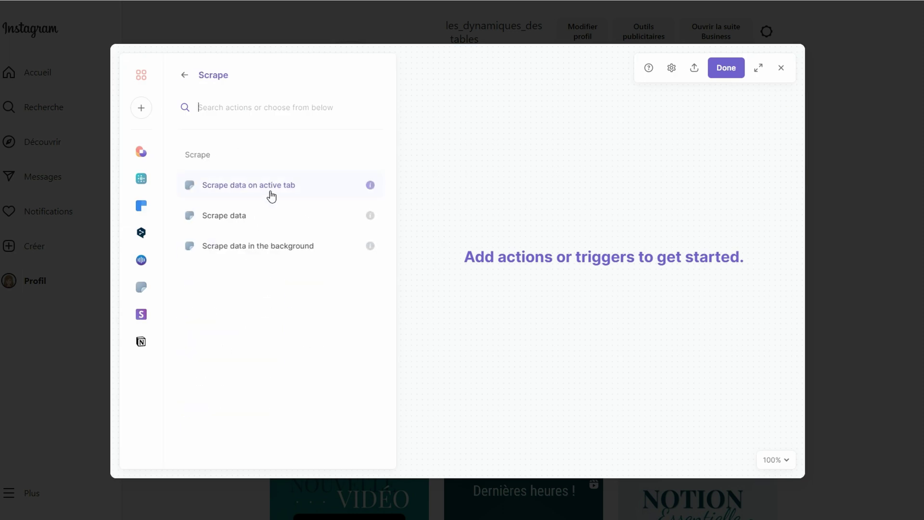
{"action": "left_click", "coordinate": [272, 190]}
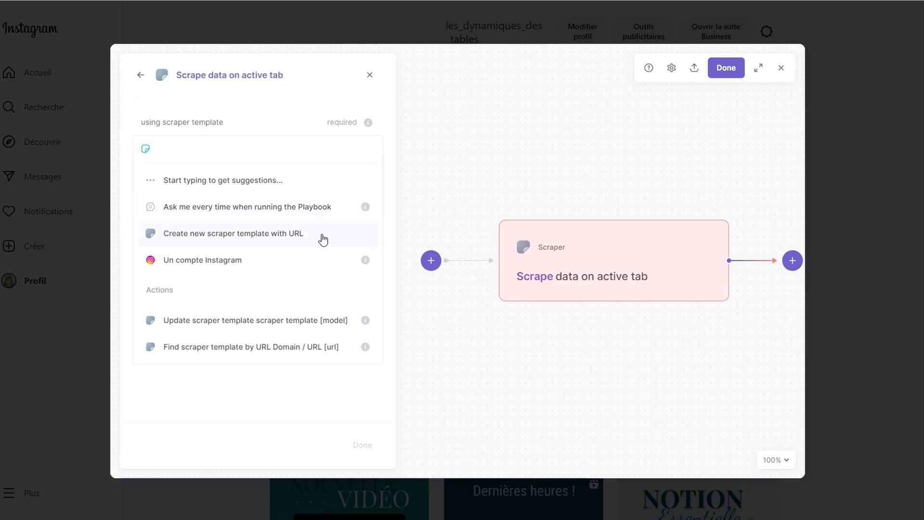
{"action": "left_click", "coordinate": [257, 233]}
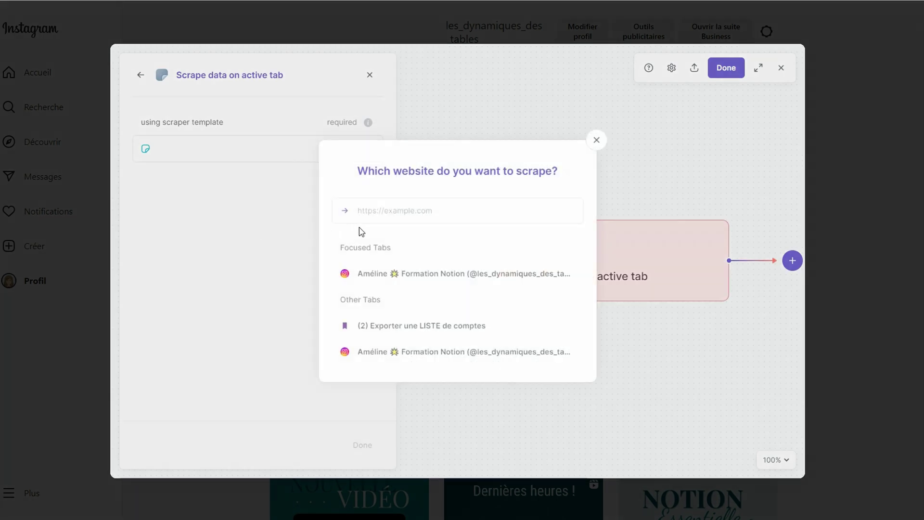
{"action": "left_click", "coordinate": [385, 273]}
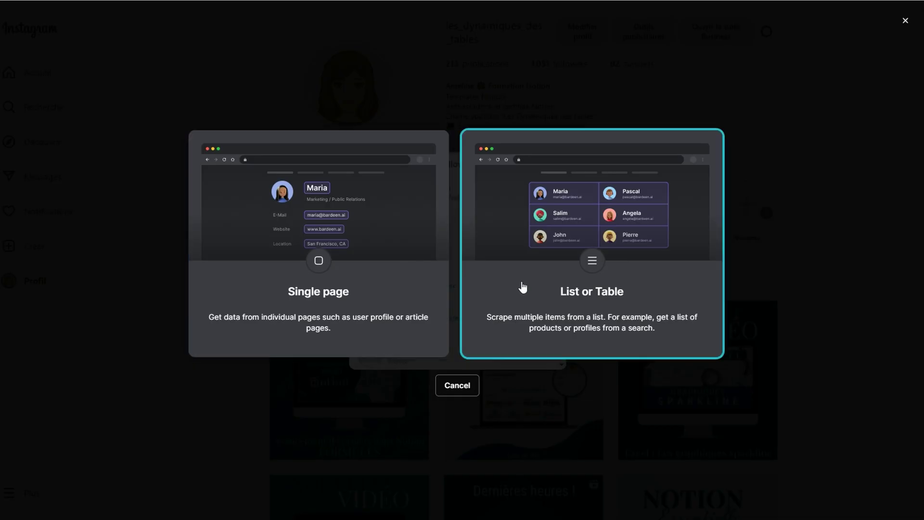
- Make the scraper template a "List or Table" type, name it "Liste de comptes Instagram" and start building it
{"action": "left_click", "coordinate": [522, 288]}
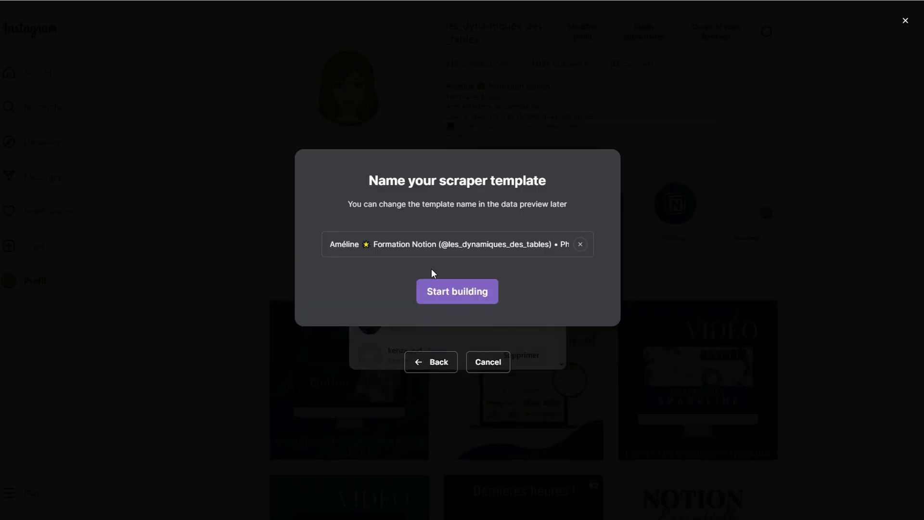
{"action": "triple_click", "coordinate": [430, 247]}
{"action": "type", "text": "L"}
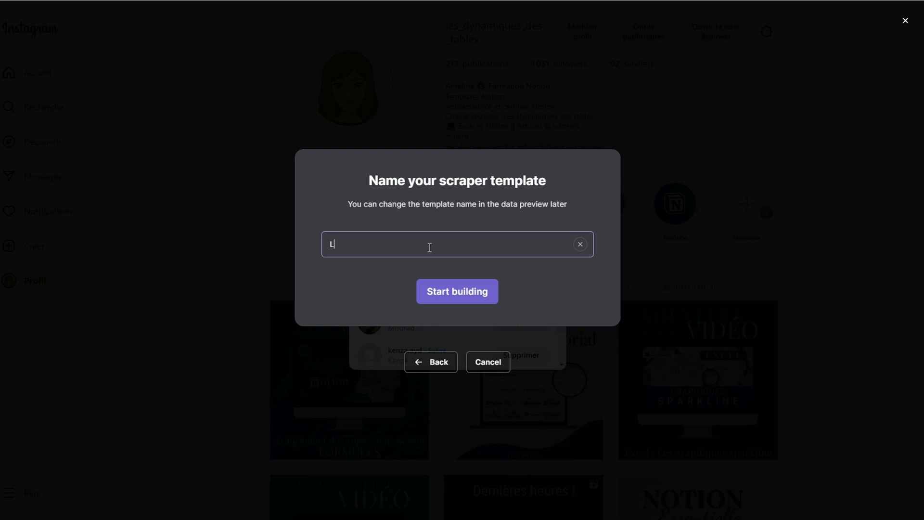
{"action": "type", "text": "iste de comptes Instagram"}
{"action": "left_click", "coordinate": [443, 291]}
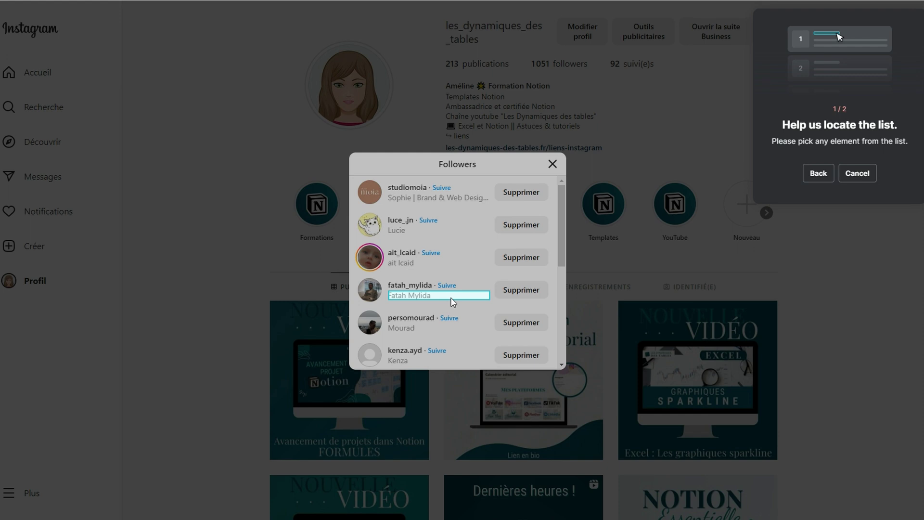
- Identify the followers list by picking the first two account names, and set the pagination to Infinite Scroll
{"action": "left_click", "coordinate": [405, 190]}
{"action": "left_click", "coordinate": [404, 222]}
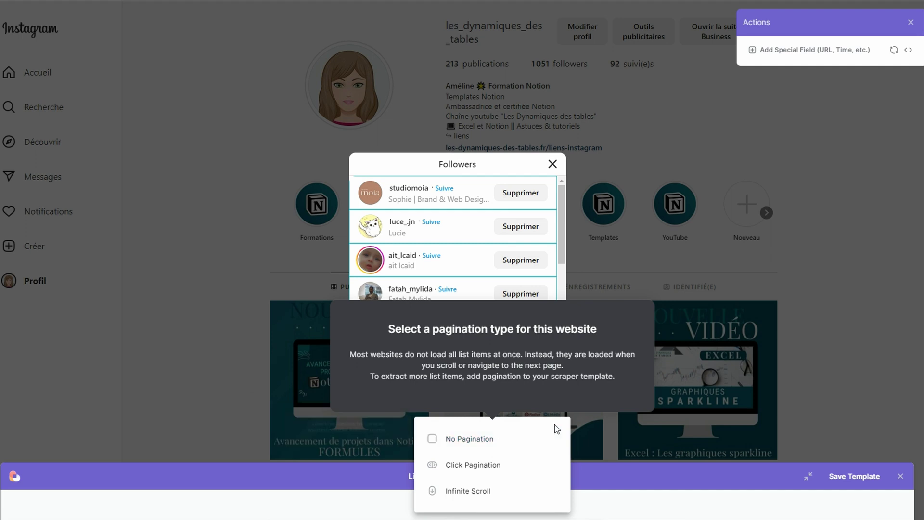
{"action": "mouse_move", "coordinate": [531, 477]}
{"action": "left_click", "coordinate": [528, 497]}
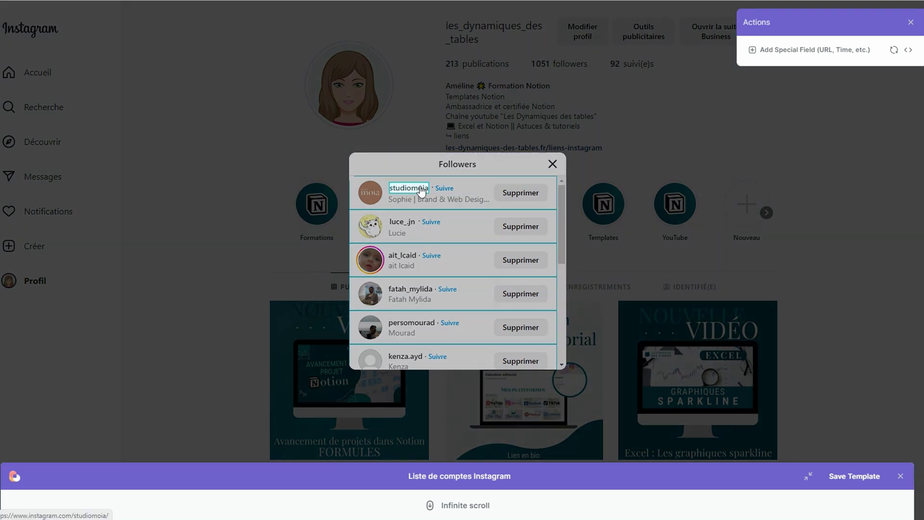
- Capture the first follower's account name as a text field named "Compte" and the profile picture as image field "Image1"
{"action": "left_click", "coordinate": [418, 190]}
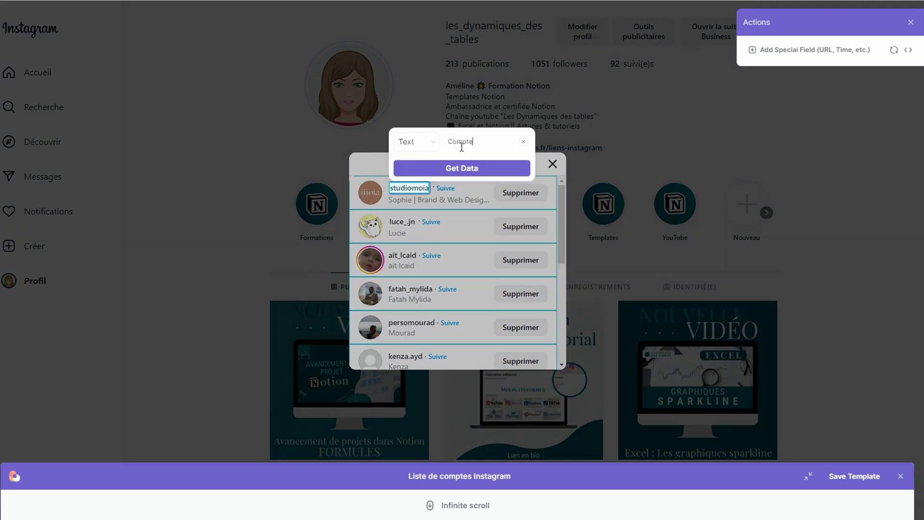
{"action": "left_click", "coordinate": [460, 168]}
{"action": "left_click", "coordinate": [370, 192]}
{"action": "left_click", "coordinate": [380, 141]}
{"action": "left_click", "coordinate": [382, 173]}
{"action": "left_click", "coordinate": [448, 169]}
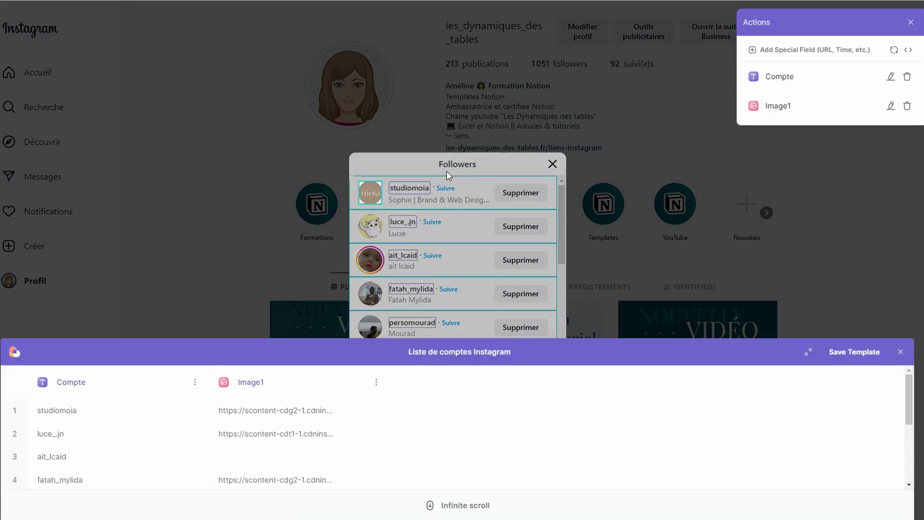
- Capture the line under the first follower's account name as a text field named "Titre"
{"action": "left_click", "coordinate": [438, 200]}
{"action": "left_click", "coordinate": [479, 158]}
{"action": "type", "text": "Titre"}
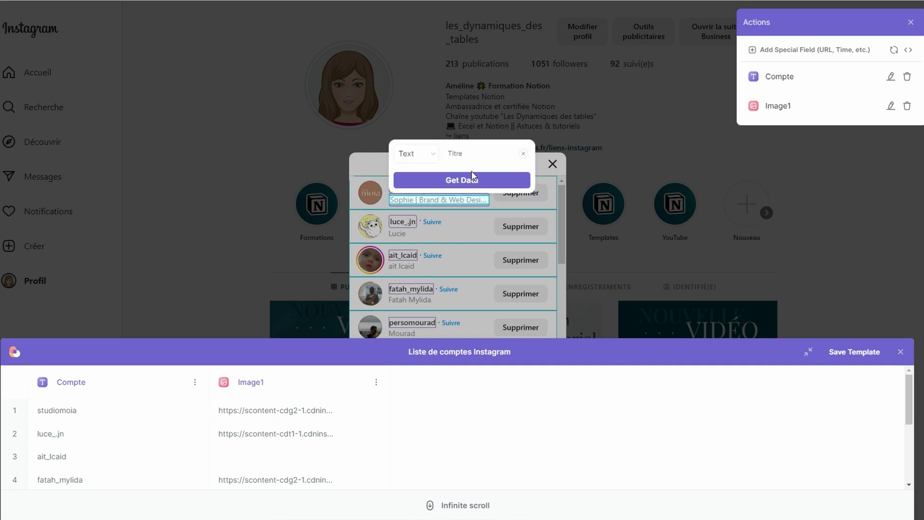
{"action": "left_click", "coordinate": [470, 177]}
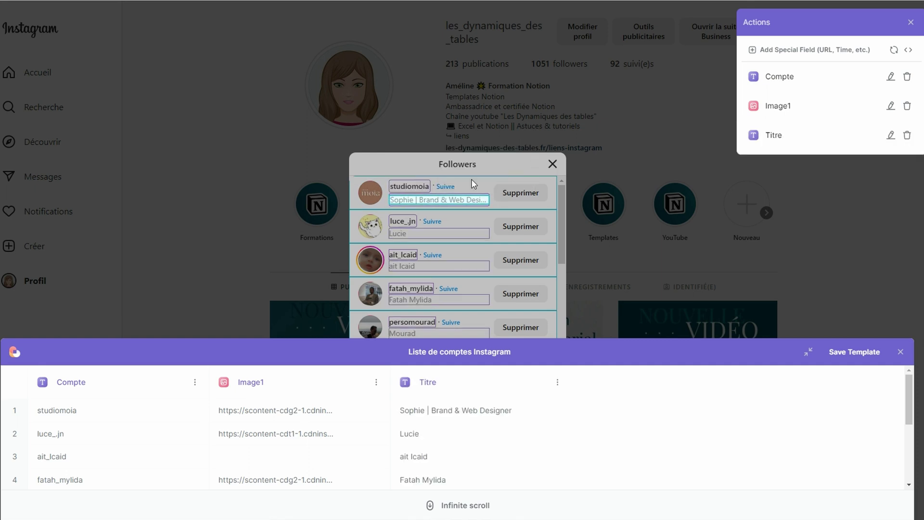
- Capture the first follower's account name as a link field and save the scraper template
{"action": "left_click", "coordinate": [417, 190]}
{"action": "left_click", "coordinate": [423, 143]}
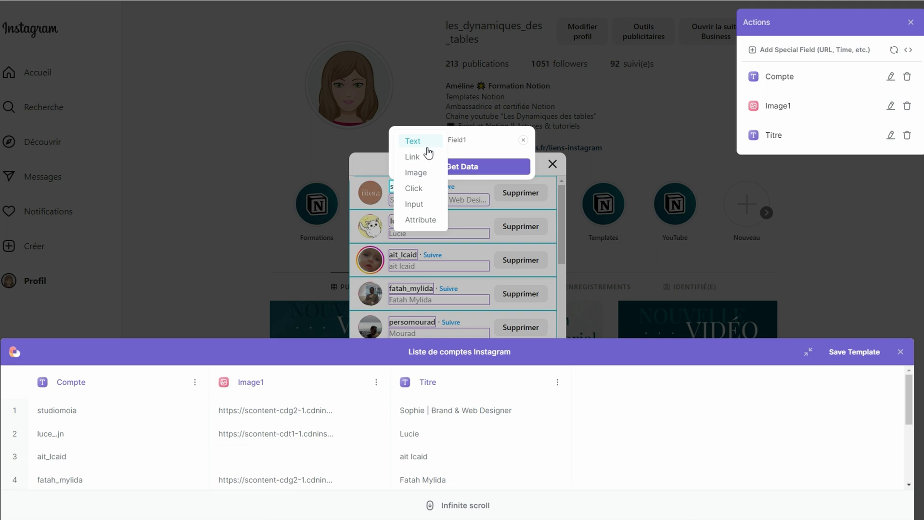
{"action": "left_click", "coordinate": [413, 156]}
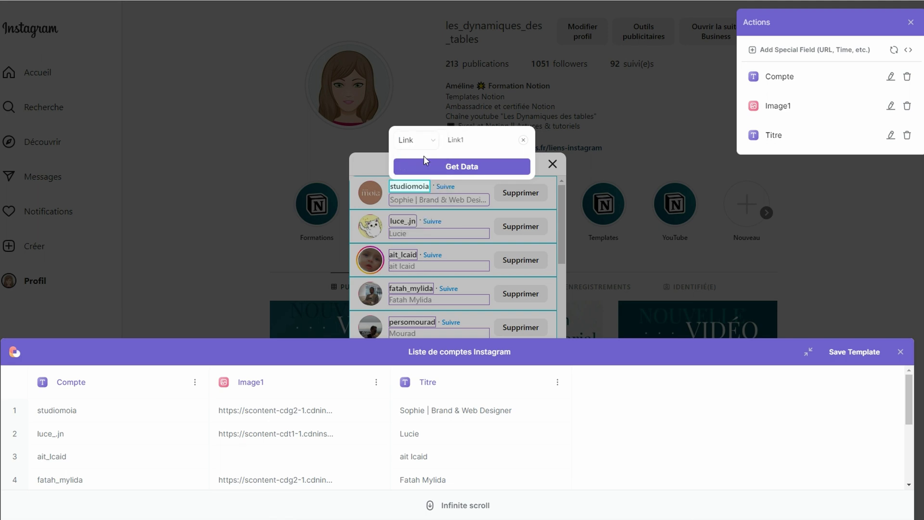
{"action": "left_click", "coordinate": [472, 167]}
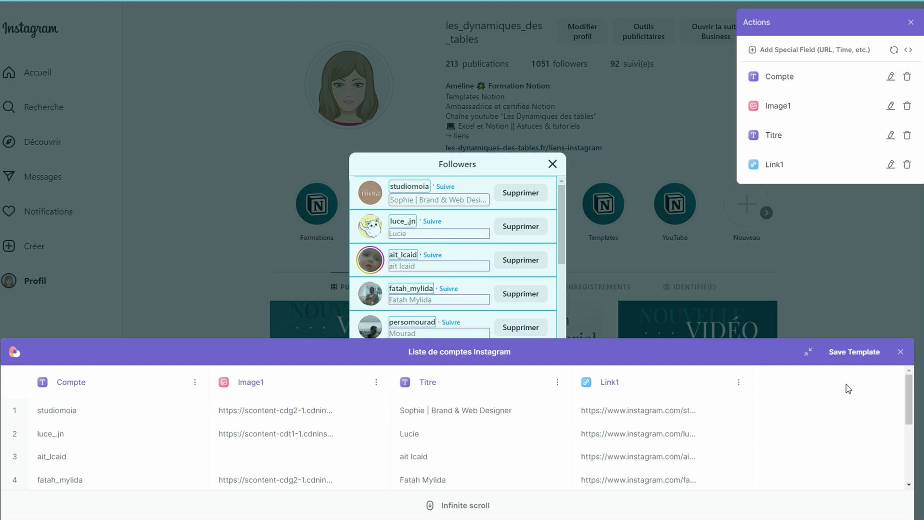
{"action": "left_click", "coordinate": [859, 354]}
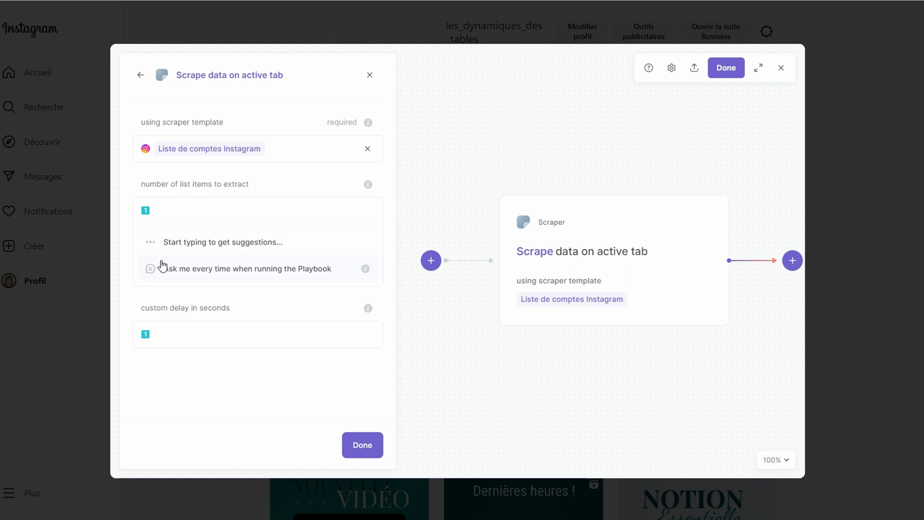
- Set the number of list items to extract to 50 and finish the scraper action
{"action": "left_click", "coordinate": [176, 211]}
{"action": "type", "text": "50"}
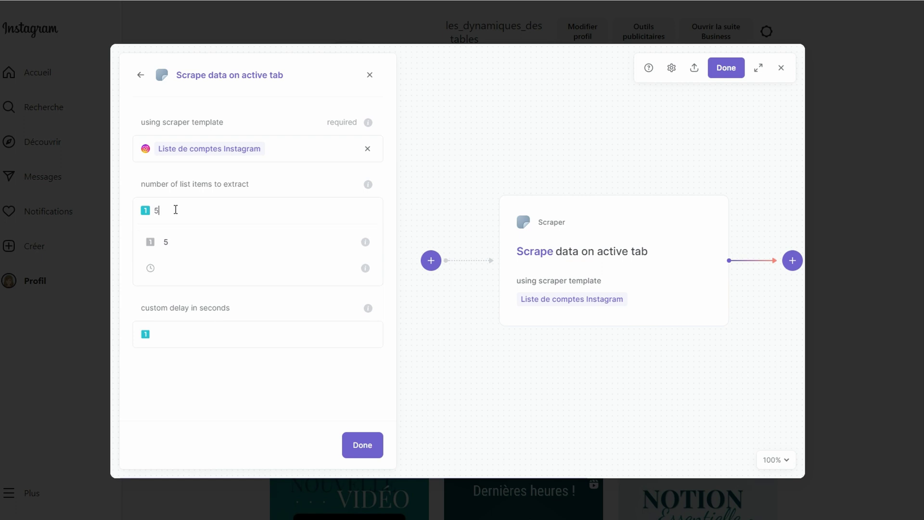
{"action": "left_click", "coordinate": [188, 247]}
{"action": "left_click", "coordinate": [495, 273]}
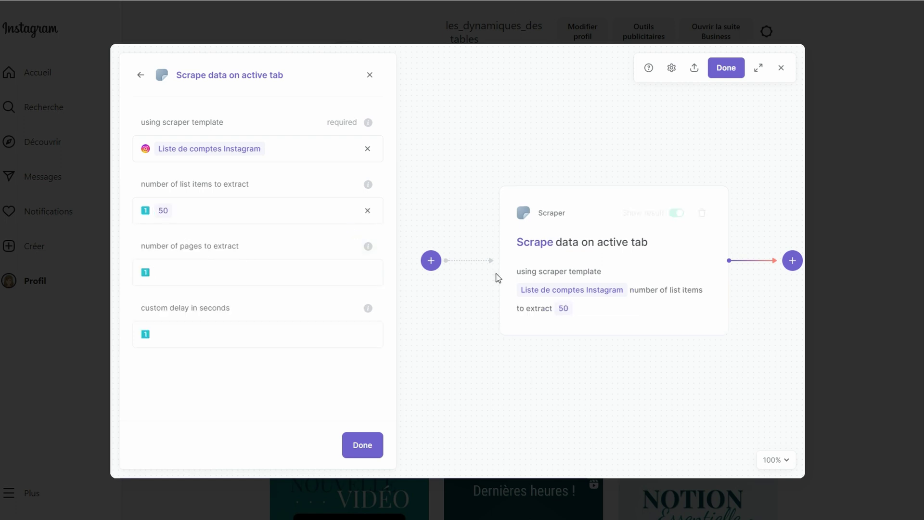
{"action": "left_click", "coordinate": [371, 443]}
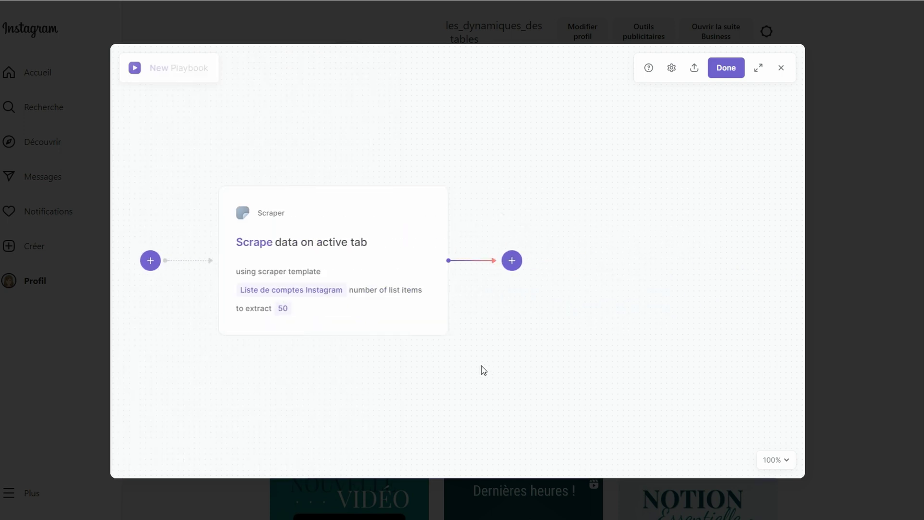
- Add a Create Notion page action after the scraper, targeting the "Exporter une LISTE de comptes" database
{"action": "left_click", "coordinate": [503, 260]}
{"action": "left_click", "coordinate": [506, 292]}
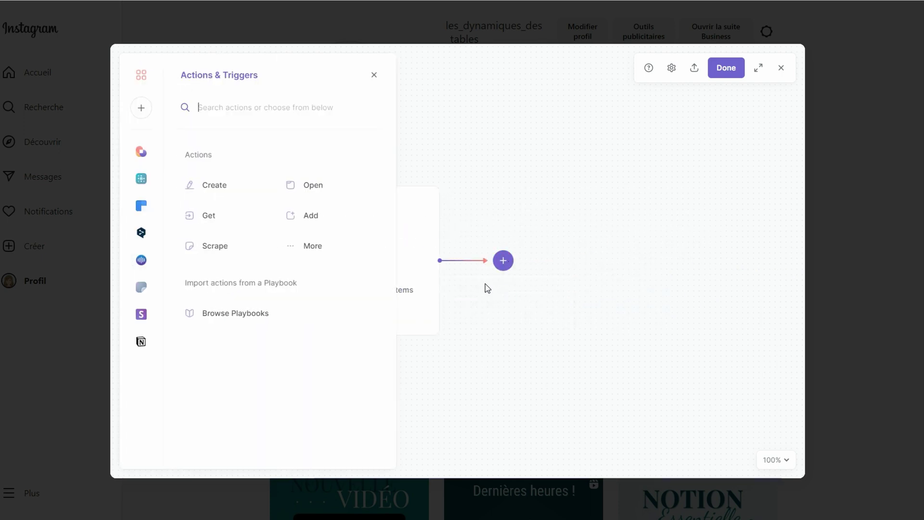
{"action": "left_click", "coordinate": [140, 343]}
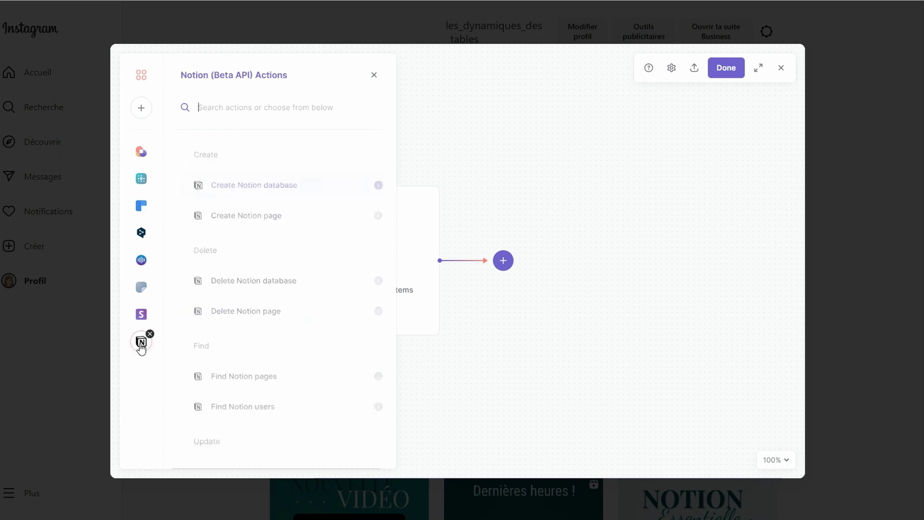
{"action": "left_click", "coordinate": [275, 221]}
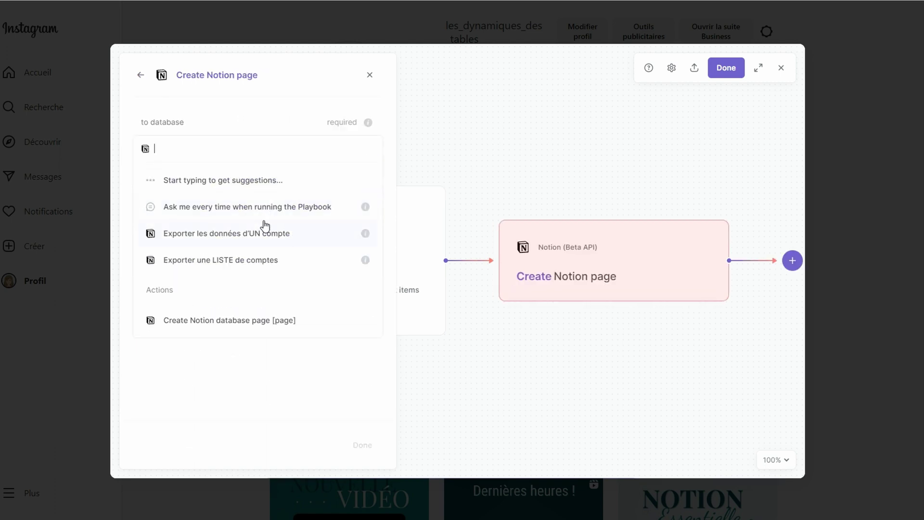
{"action": "left_click", "coordinate": [265, 260]}
- Map the scraped Image1 field to "Image de profil" and the Compte field to "Nom / Compte"
{"action": "left_click", "coordinate": [275, 216]}
{"action": "left_click", "coordinate": [262, 308]}
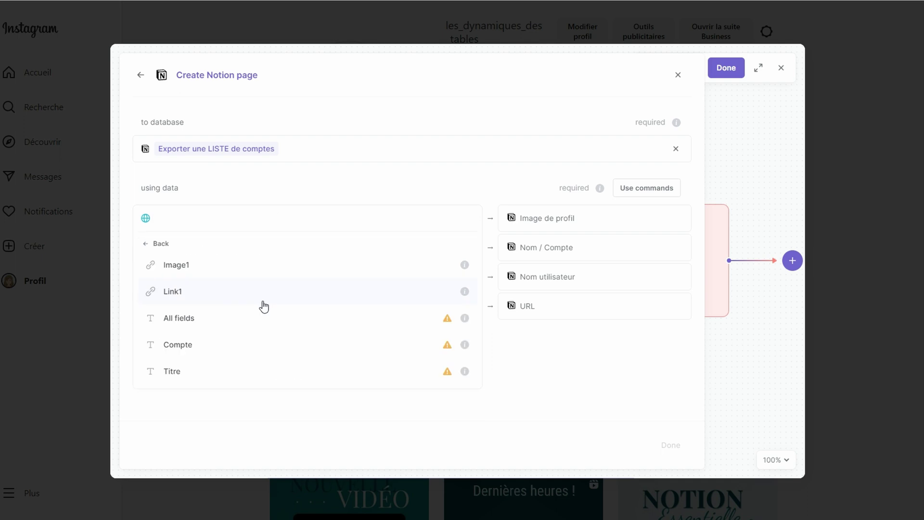
{"action": "left_click", "coordinate": [237, 269]}
{"action": "left_click", "coordinate": [219, 254]}
{"action": "left_click", "coordinate": [224, 339]}
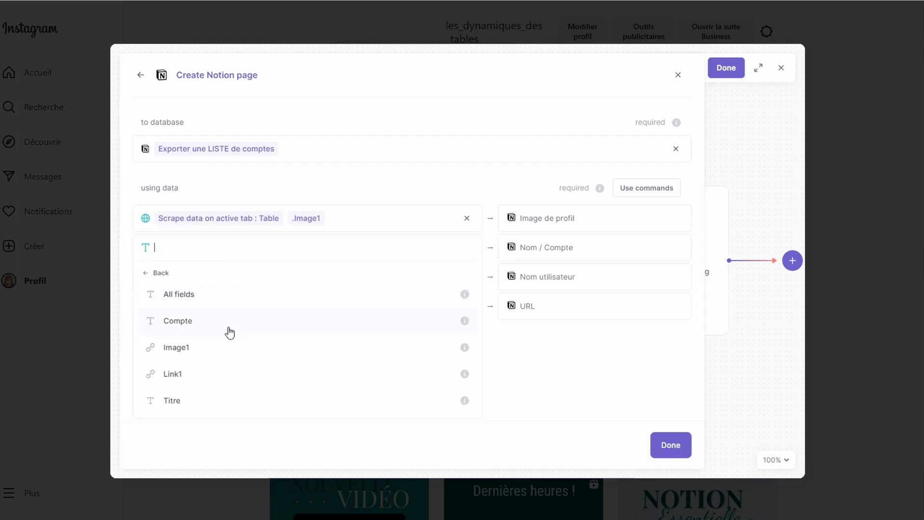
{"action": "left_click", "coordinate": [227, 322]}
- Map Titre to "Nom utilisateur" and Link1 to "URL", and finish the Notion page action
{"action": "left_click", "coordinate": [226, 276]}
{"action": "left_click", "coordinate": [222, 369]}
{"action": "left_click", "coordinate": [203, 431]}
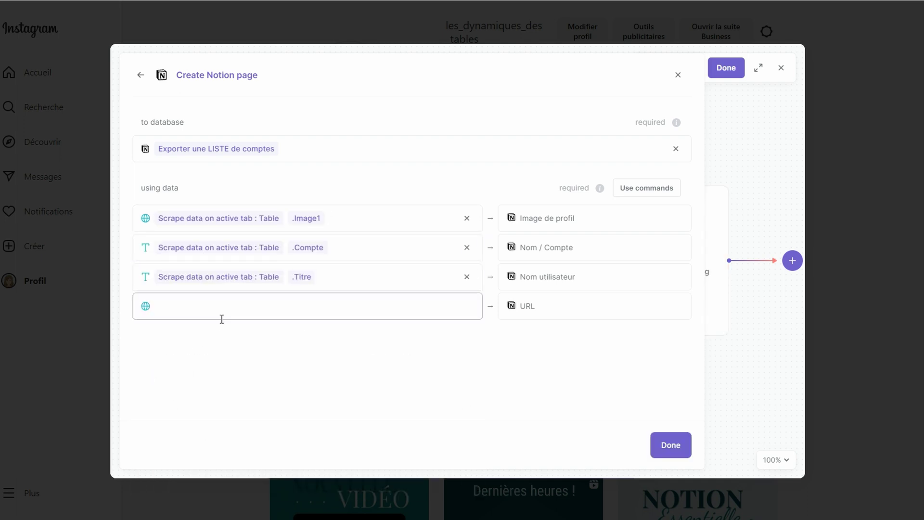
{"action": "left_click", "coordinate": [221, 308]}
{"action": "left_click", "coordinate": [216, 163]}
{"action": "left_click", "coordinate": [202, 381]}
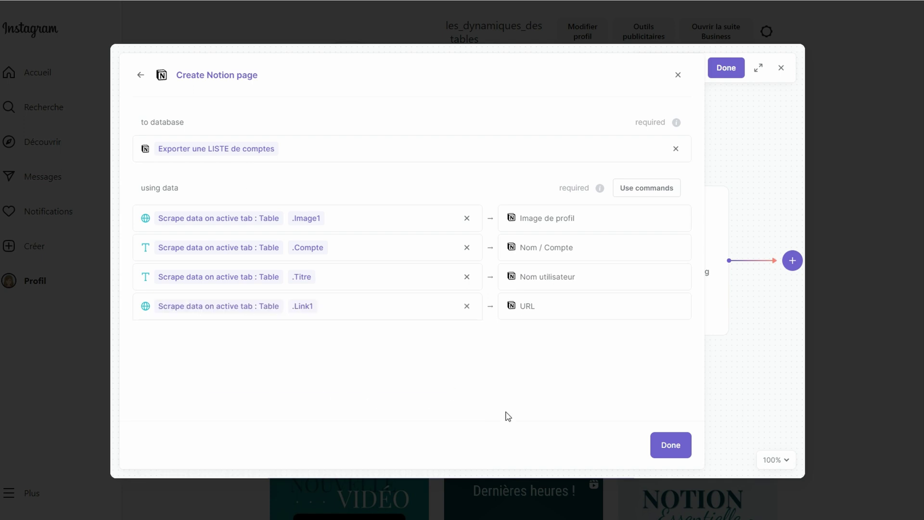
{"action": "left_click", "coordinate": [664, 451]}
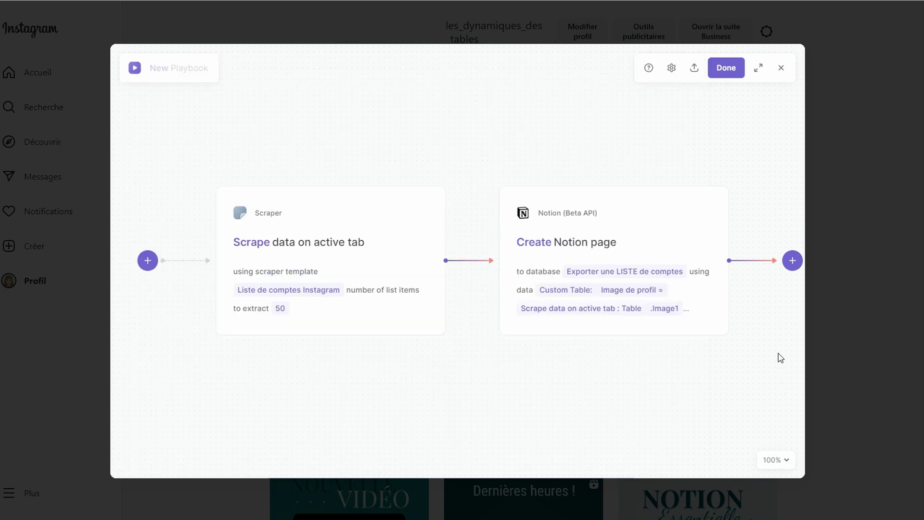
- Save the playbook under the name "Liste de comptes Instagram"
{"action": "left_click", "coordinate": [728, 73]}
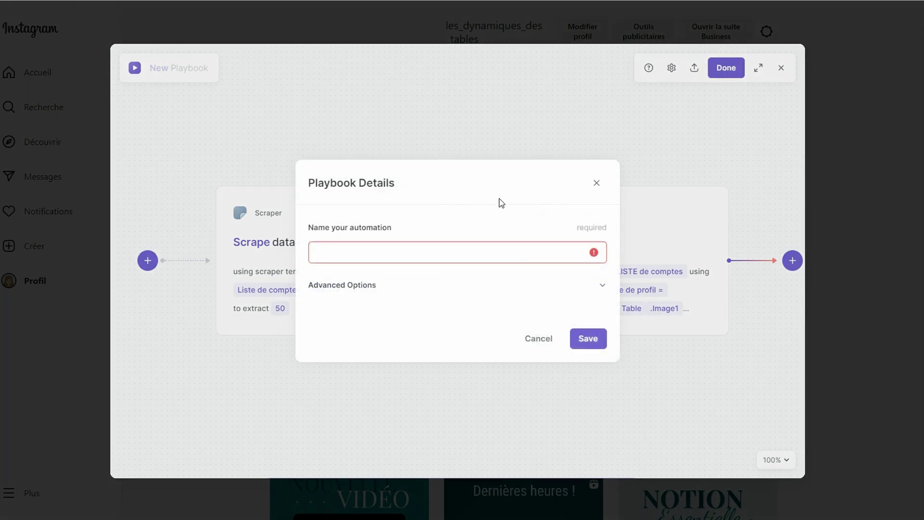
{"action": "left_click", "coordinate": [427, 253]}
{"action": "type", "text": "Liste de comptes"}
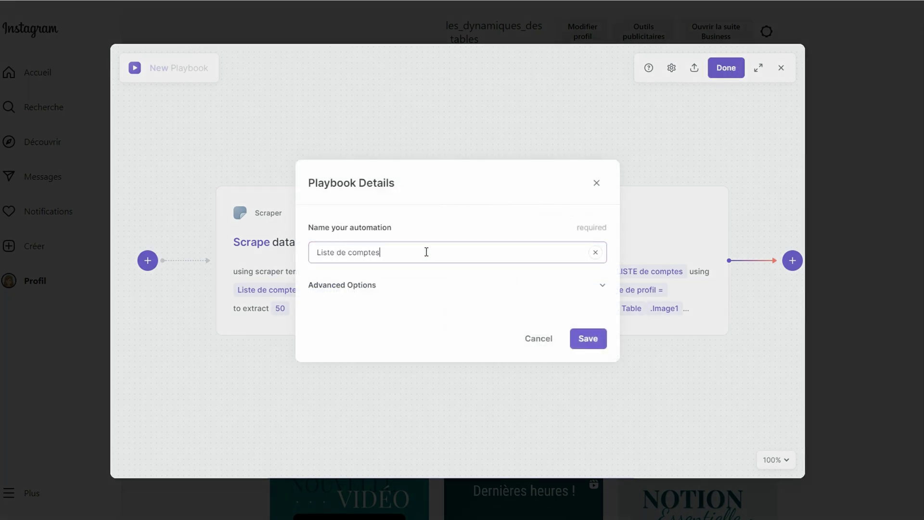
{"action": "type", "text": " Instagram"}
{"action": "left_click", "coordinate": [586, 341]}
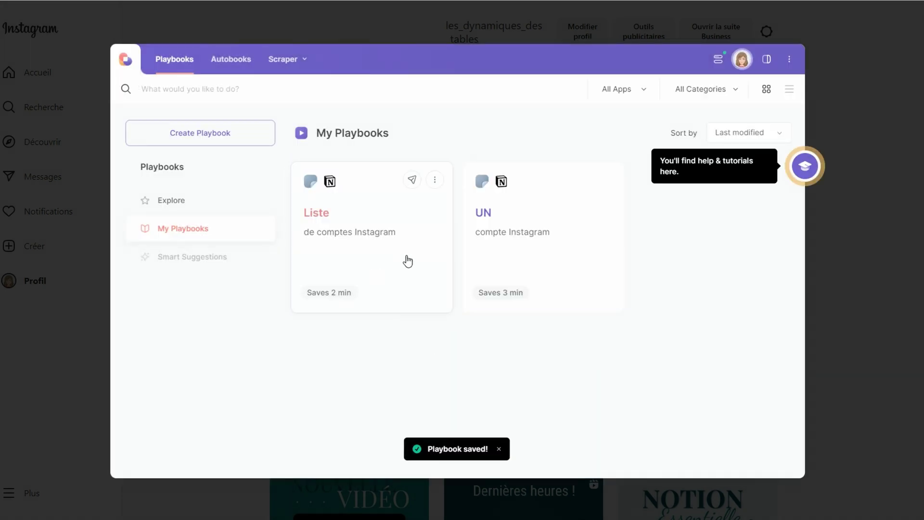
- Show the saved playbooks as a list and run "Liste de comptes Instagram"
{"action": "left_click", "coordinate": [789, 88]}
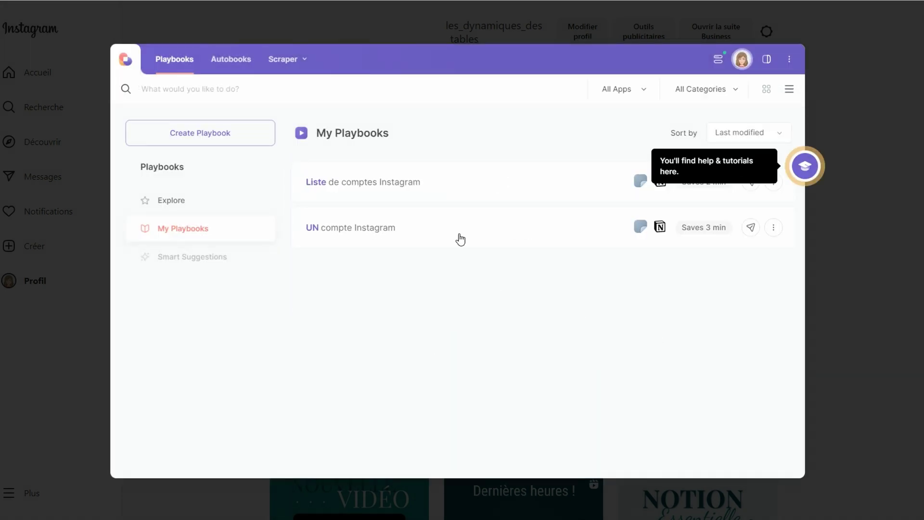
{"action": "left_click", "coordinate": [470, 194]}
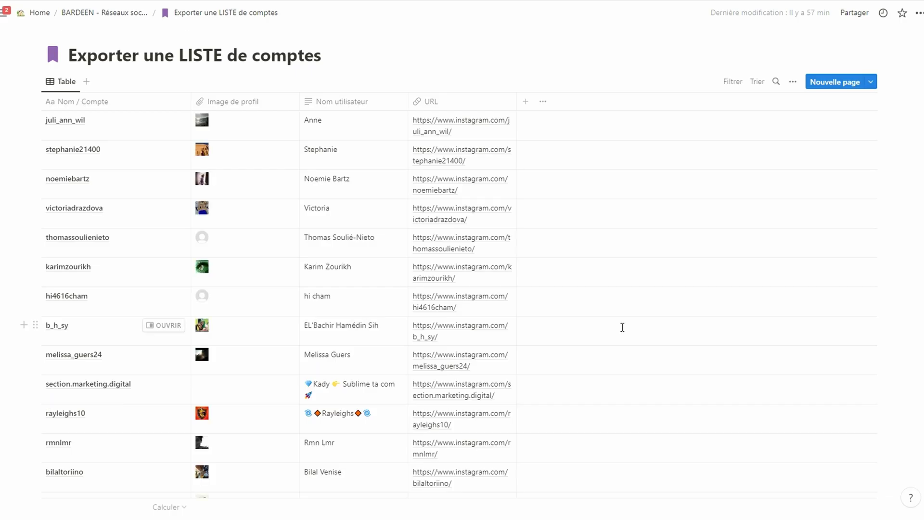
- Add a calculation under the "Nom / Compte" column of the "Exporter une LISTE de comptes" database in Notion
{"action": "left_click", "coordinate": [168, 506]}
{"action": "left_click", "coordinate": [113, 398]}
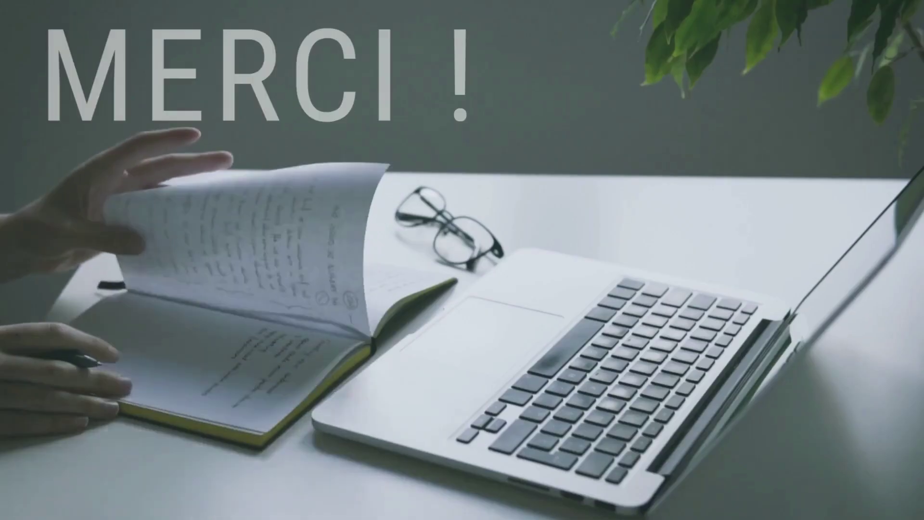